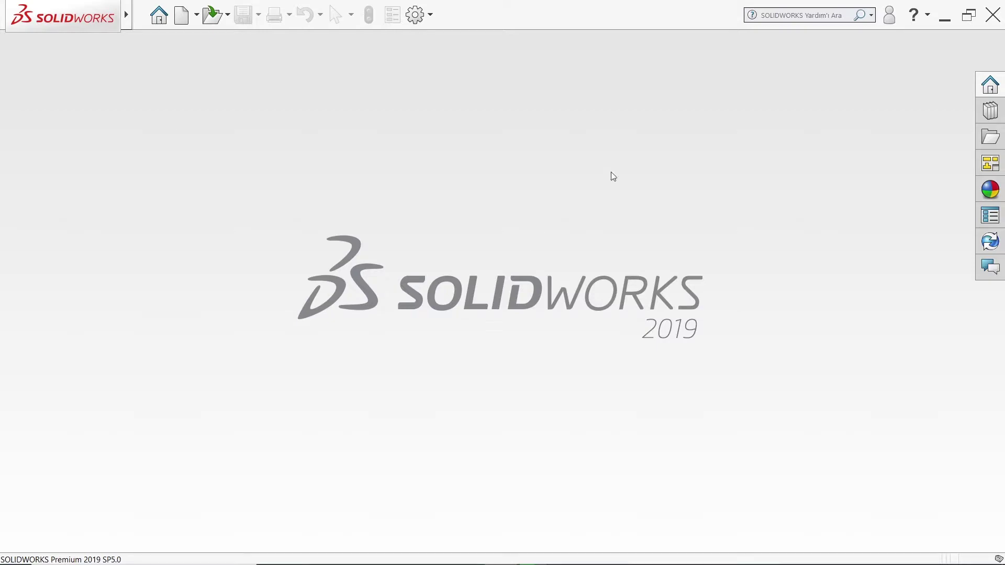
Move the DS.SolidWorks 2019 Premium archive to an empty desktop spot, then restore SOLIDWORKS
{"action": "left_click", "coordinate": [944, 17]}
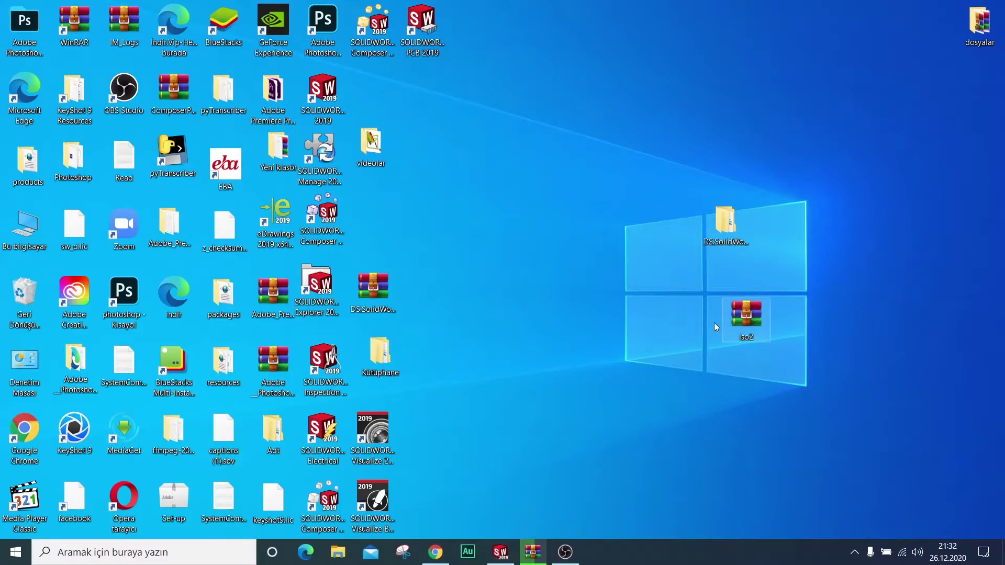
{"action": "left_click_drag", "start_coordinate": [373, 287], "coordinate": [597, 213]}
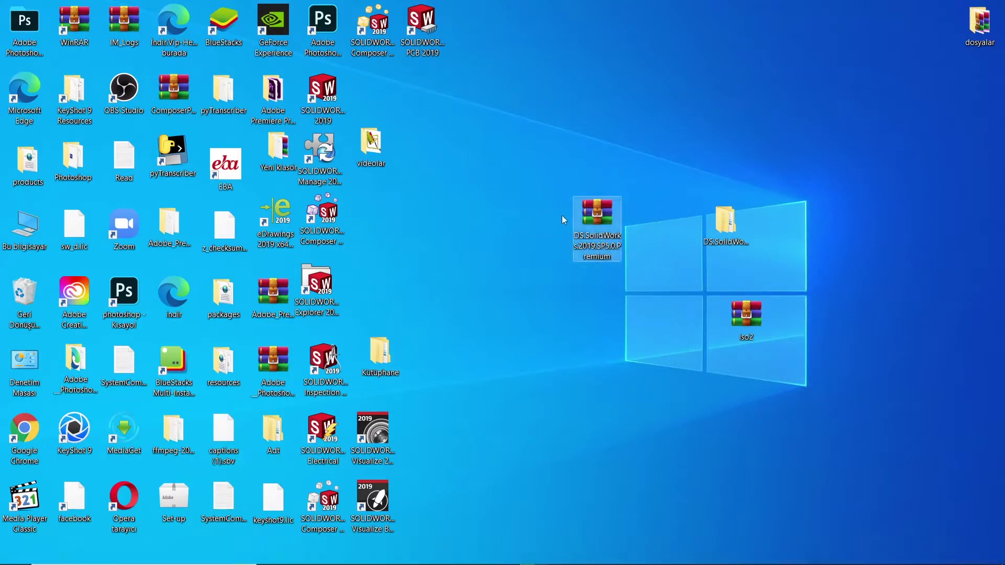
{"action": "left_click", "coordinate": [528, 554]}
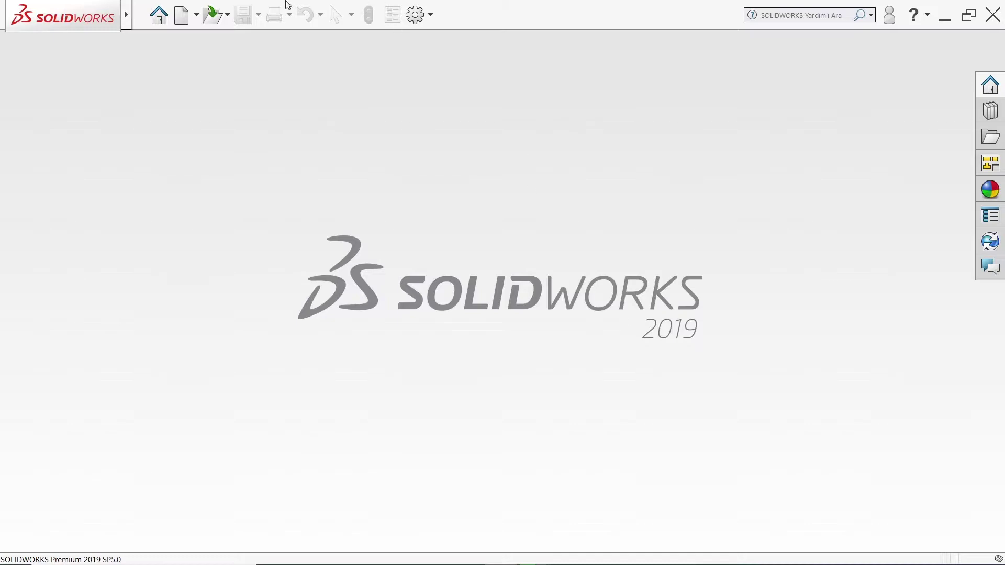
Create a new part and set the viewport scene to Düz Beyaz (plain white)
{"action": "mouse_move", "coordinate": [126, 14]}
{"action": "left_click", "coordinate": [143, 14]}
{"action": "left_click", "coordinate": [145, 42]}
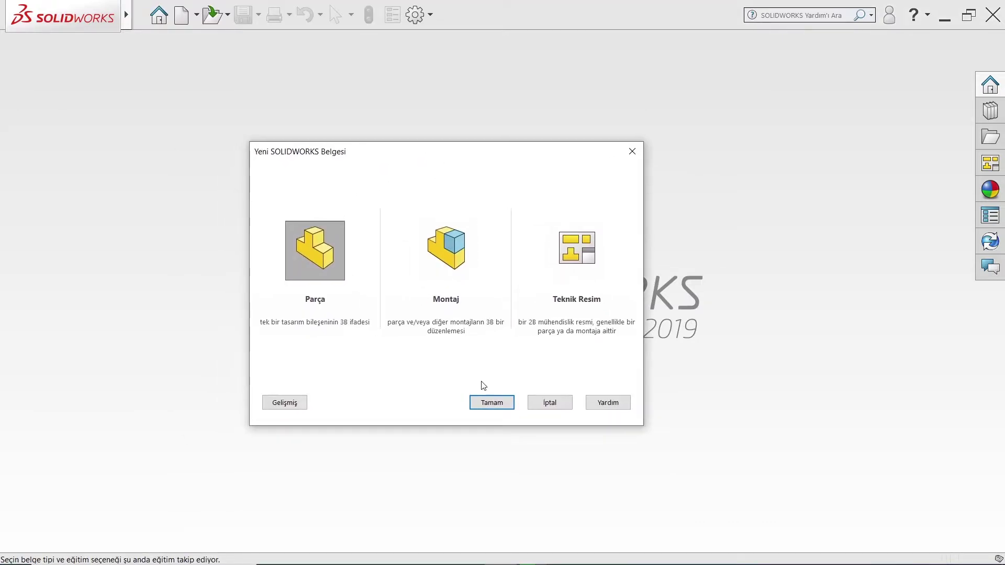
{"action": "left_click", "coordinate": [477, 403]}
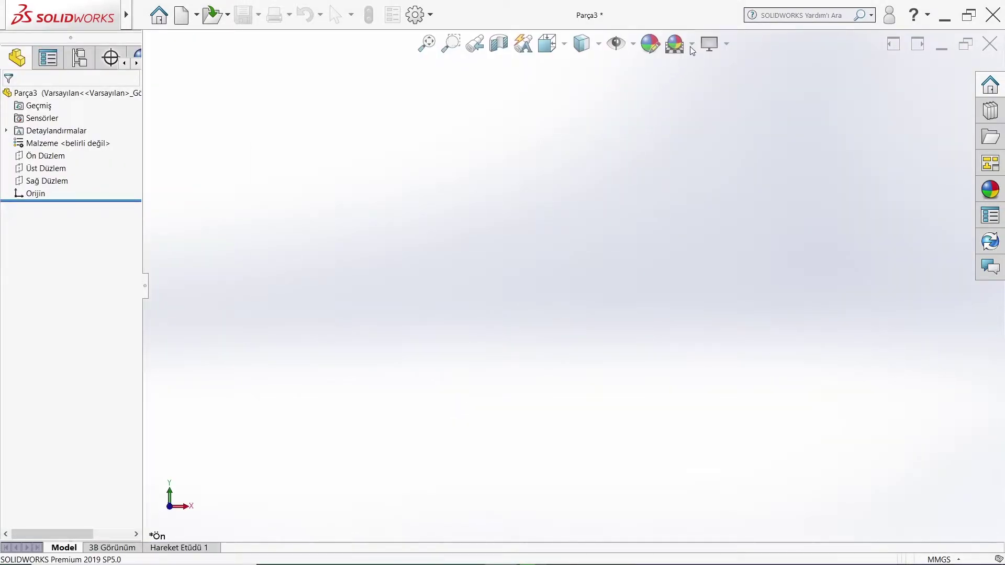
{"action": "left_click", "coordinate": [691, 120]}
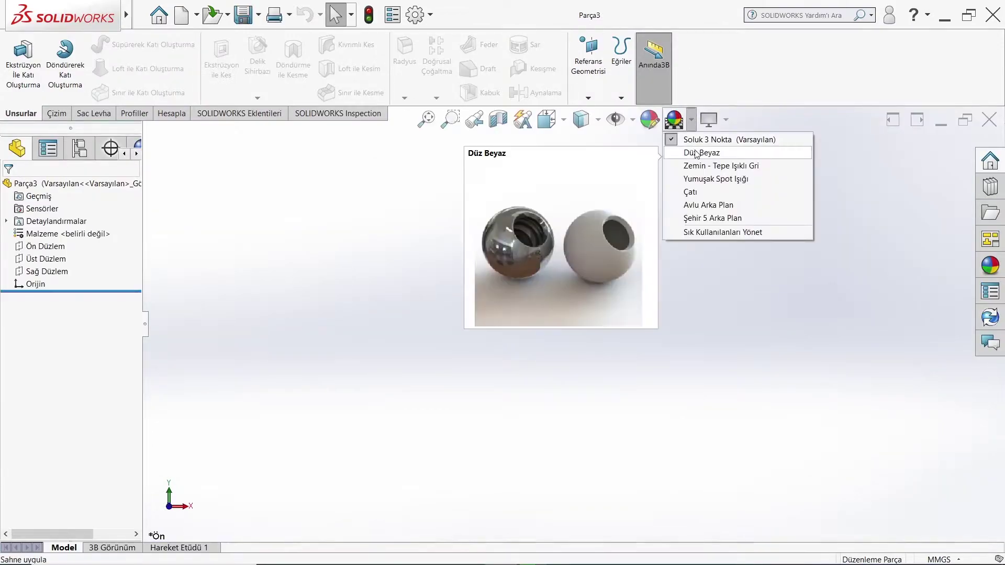
{"action": "left_click", "coordinate": [696, 153]}
Sketch one diagonal line on Ön Düzlem and exit the sketch
{"action": "left_click", "coordinate": [46, 246]}
{"action": "left_click", "coordinate": [58, 225]}
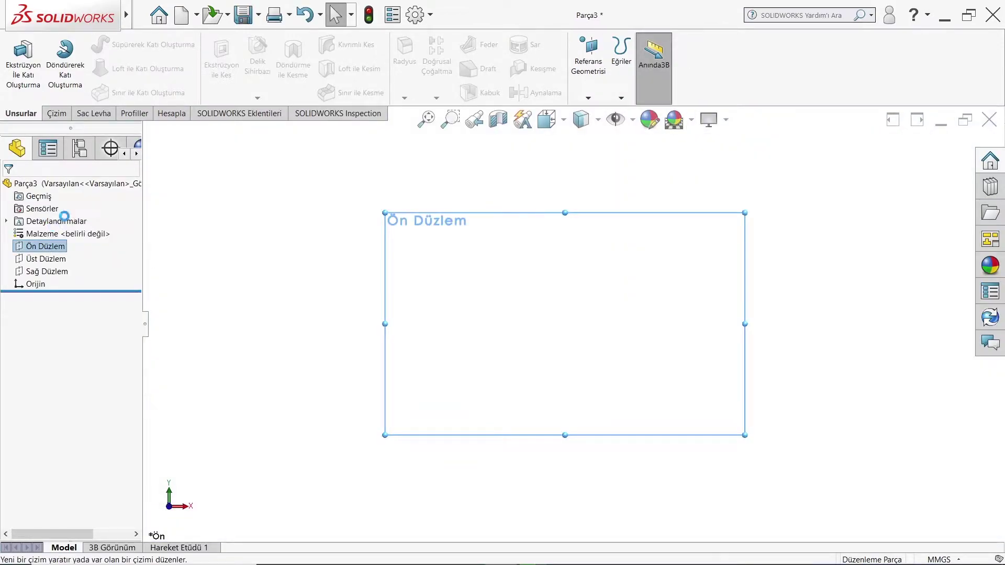
{"action": "left_click", "coordinate": [96, 45]}
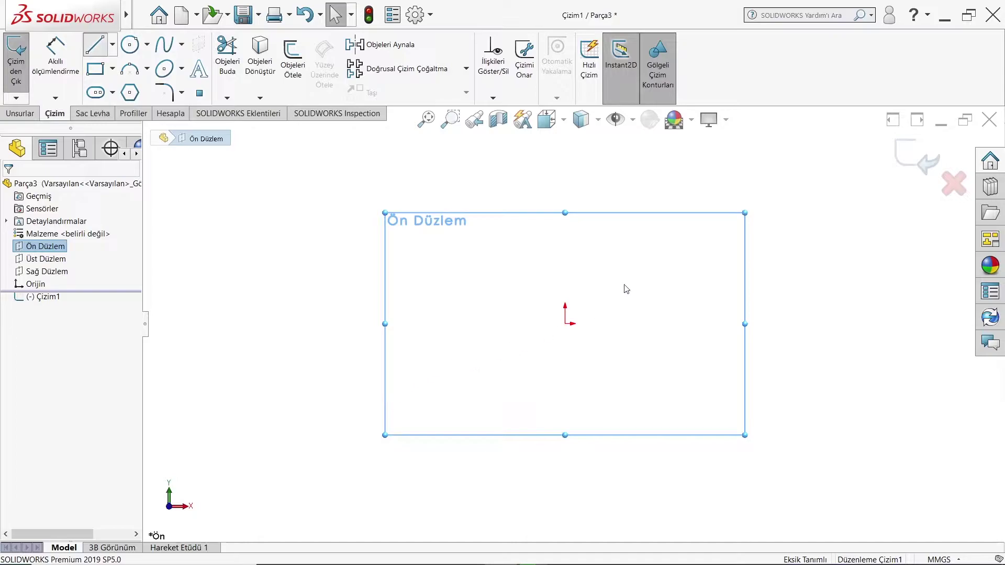
{"action": "left_click", "coordinate": [698, 240]}
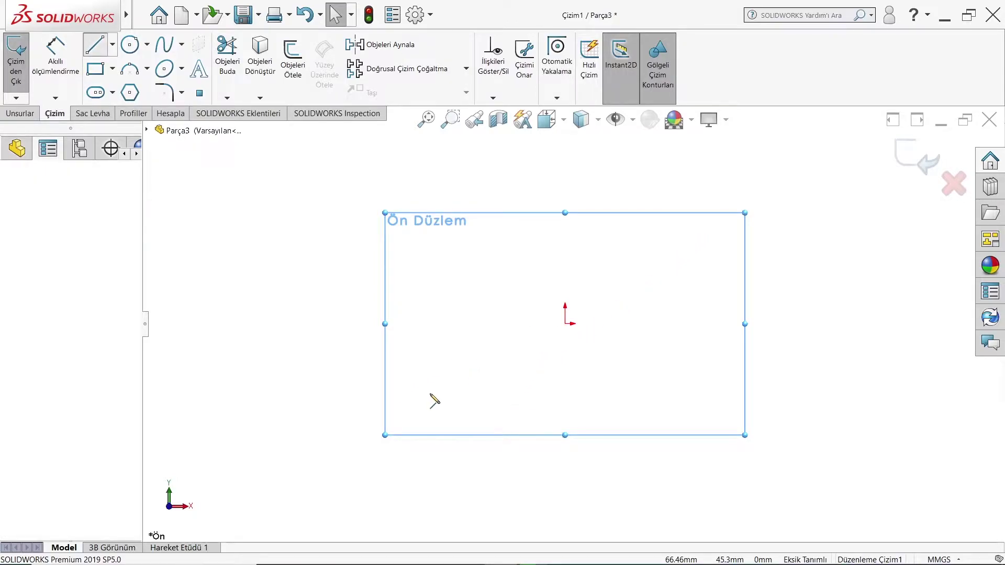
{"action": "left_click", "coordinate": [607, 215]}
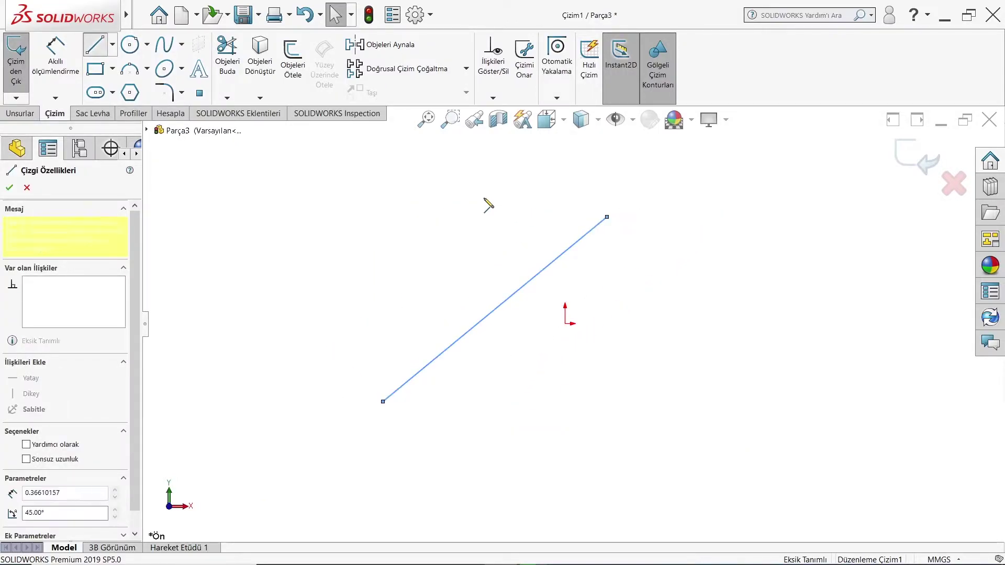
{"action": "right_click", "coordinate": [525, 218]}
{"action": "left_click", "coordinate": [525, 217]}
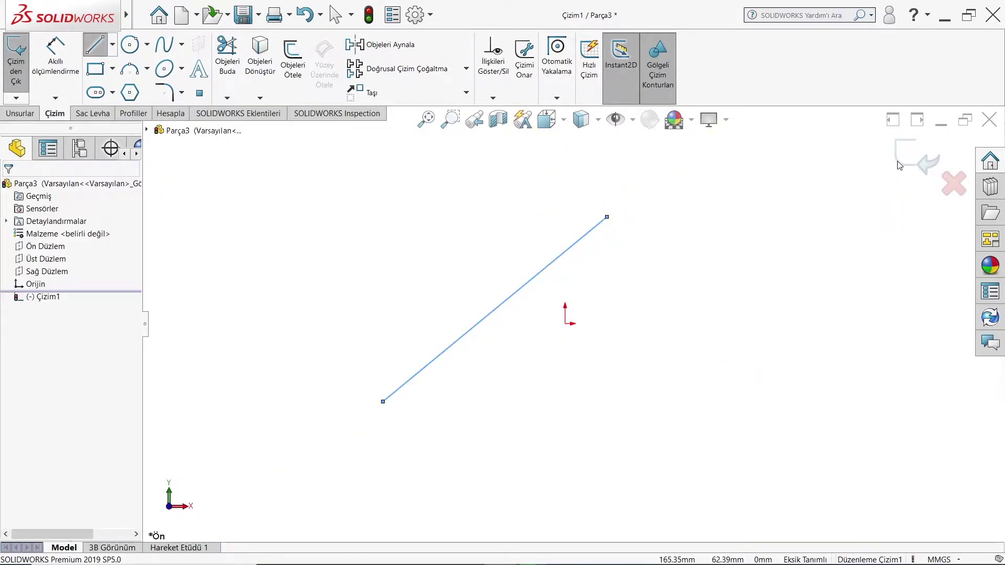
{"action": "left_click", "coordinate": [916, 154]}
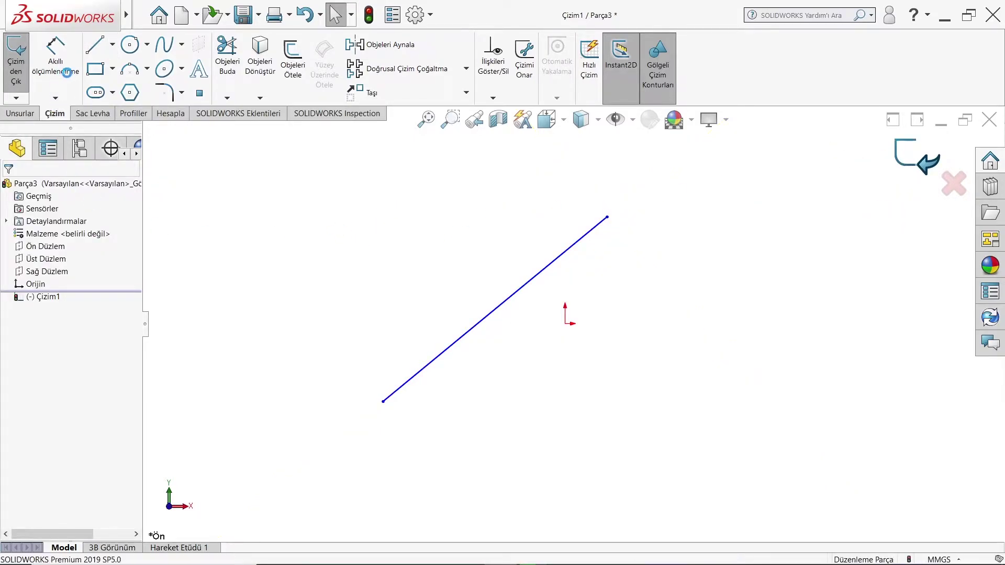
Add a Kaynak weldment feature and browse iso2 kare profil profiles, cancelling the structural member
{"action": "left_click", "coordinate": [134, 113]}
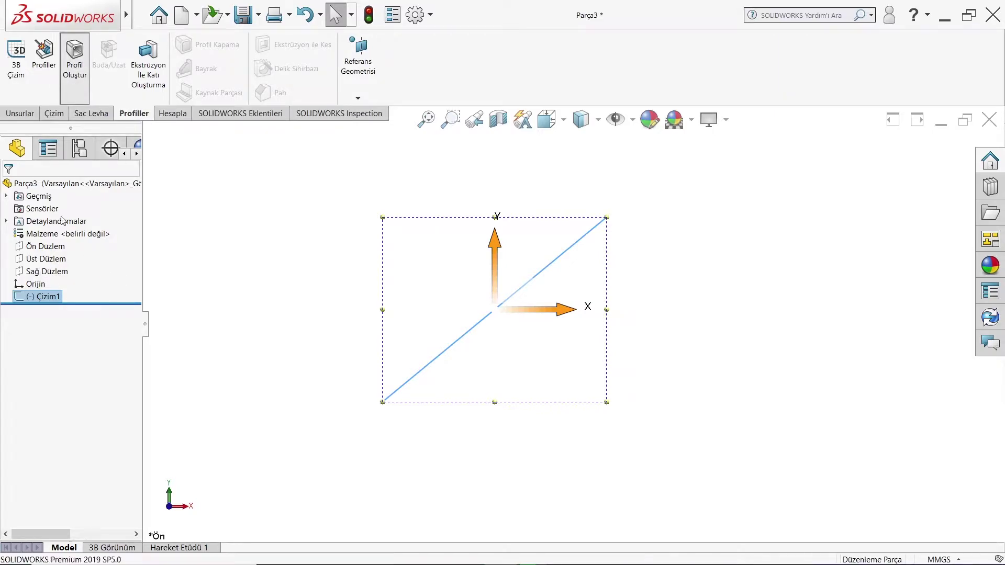
{"action": "left_click", "coordinate": [520, 398]}
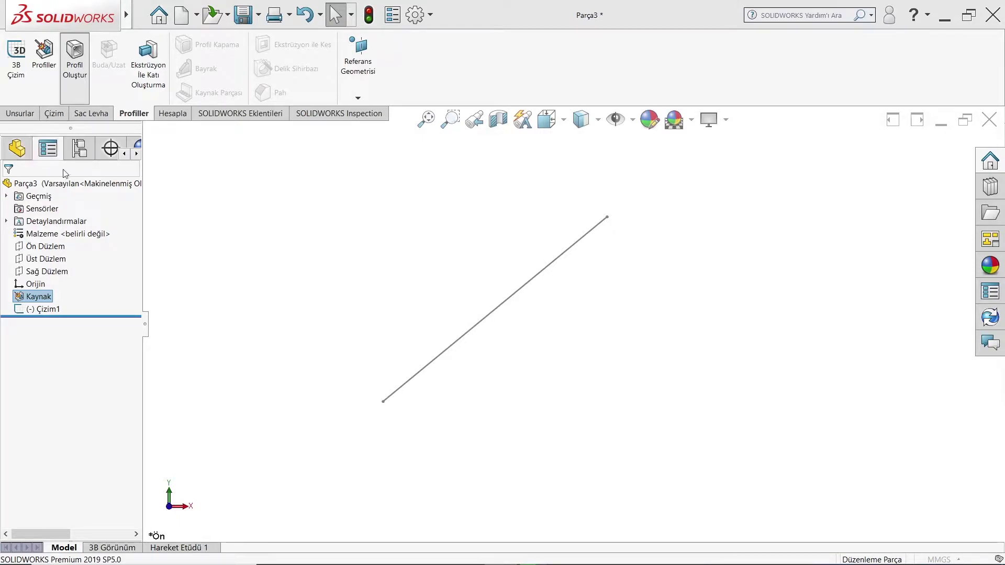
{"action": "left_click", "coordinate": [32, 273]}
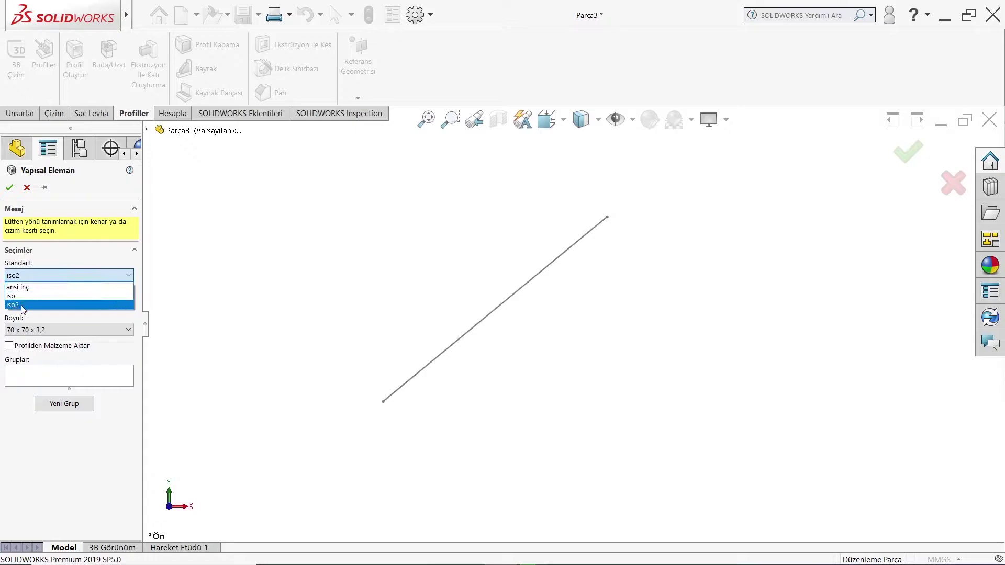
{"action": "left_click", "coordinate": [22, 306]}
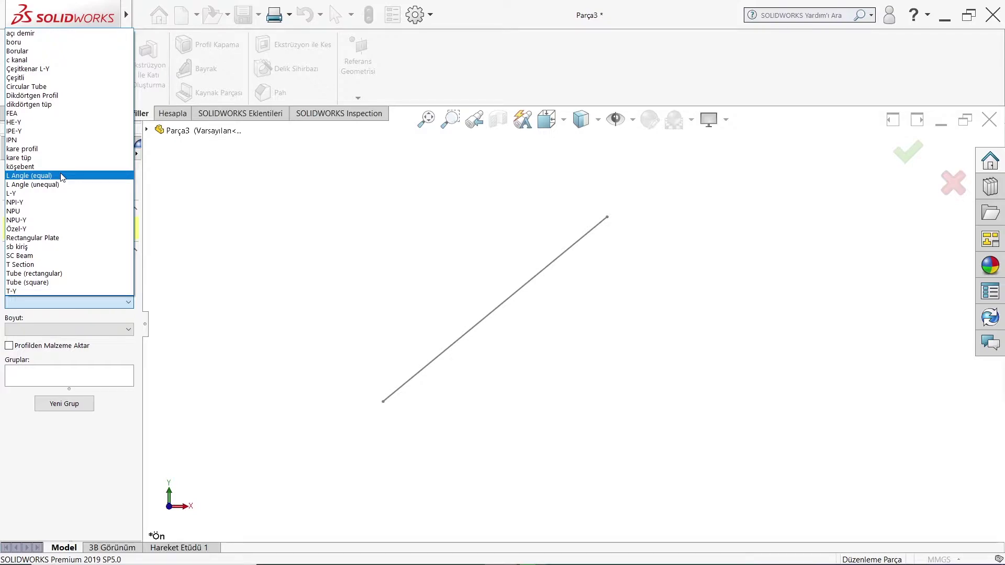
{"action": "left_click", "coordinate": [18, 150]}
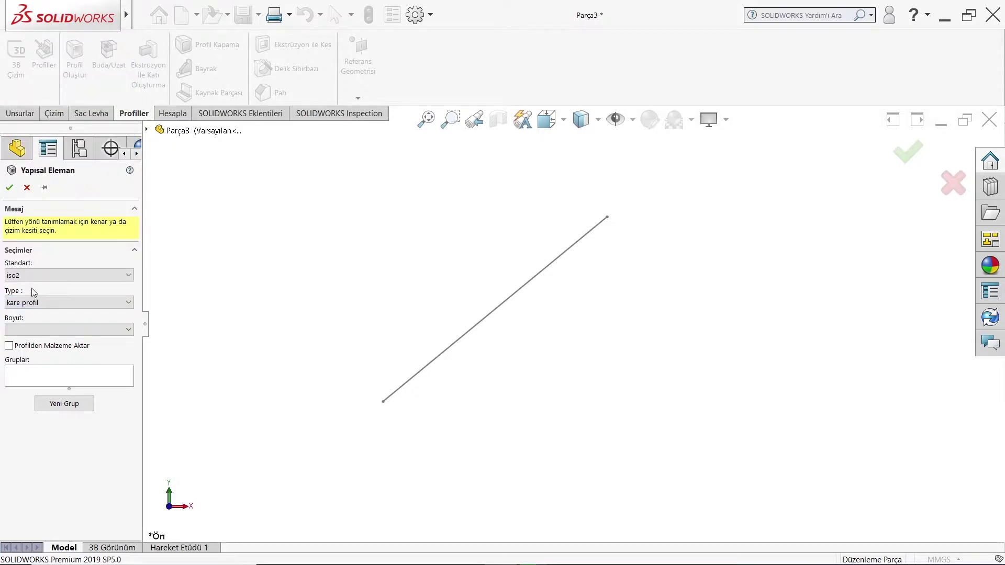
{"action": "left_click", "coordinate": [31, 304]}
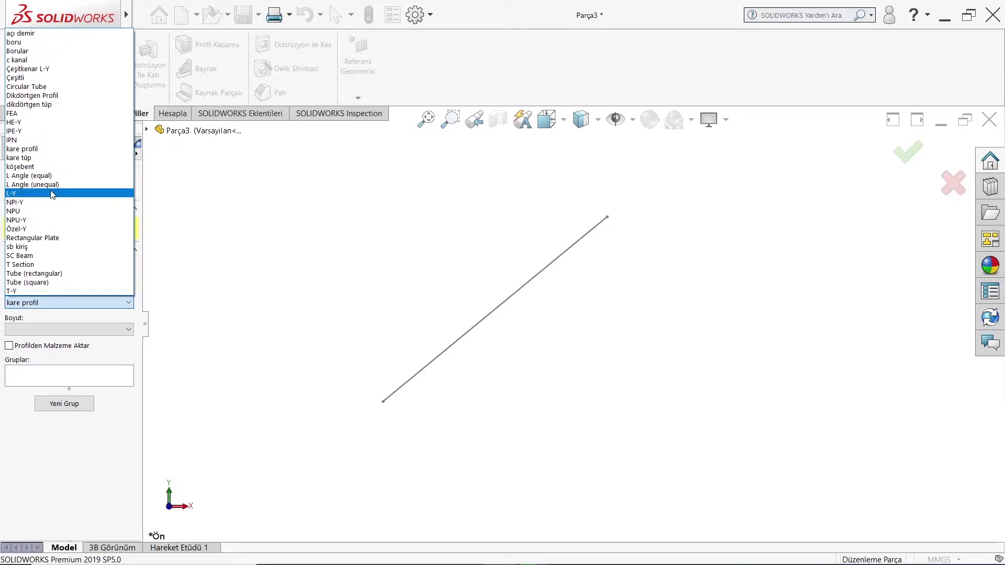
{"action": "left_click", "coordinate": [809, 199]}
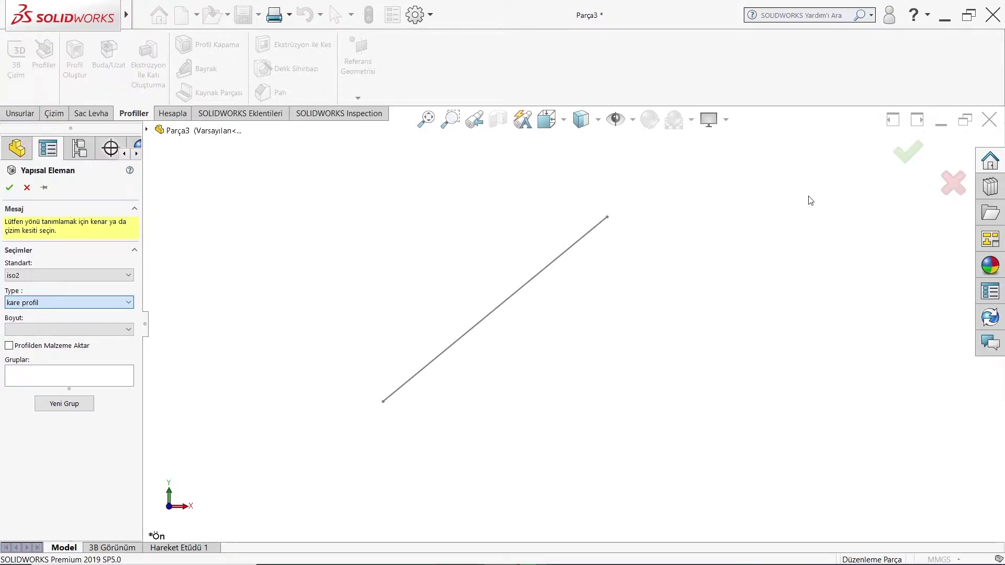
{"action": "key", "text": "Escape"}
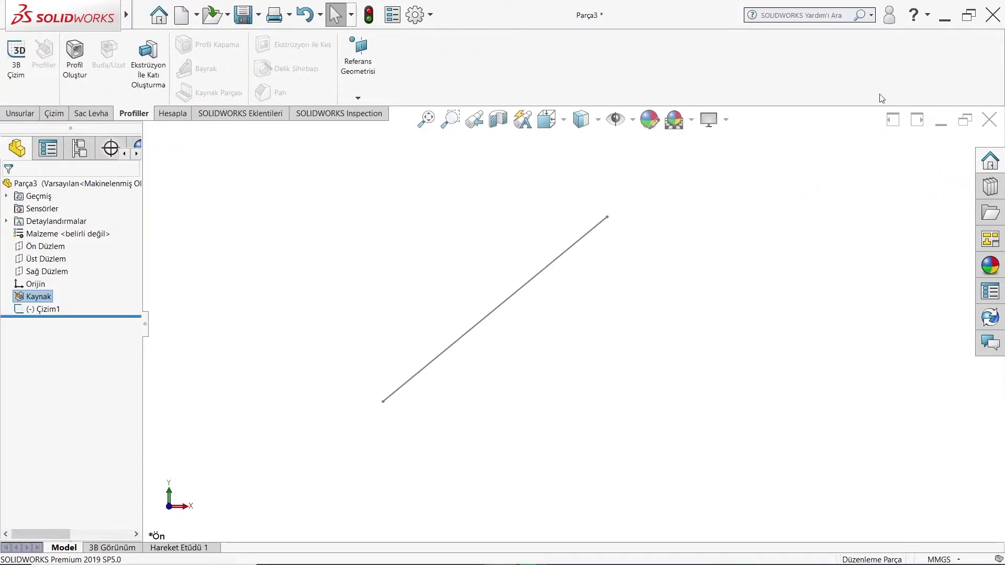
Close the Parça3 part without saving
{"action": "left_click", "coordinate": [988, 119]}
{"action": "left_click", "coordinate": [505, 314]}
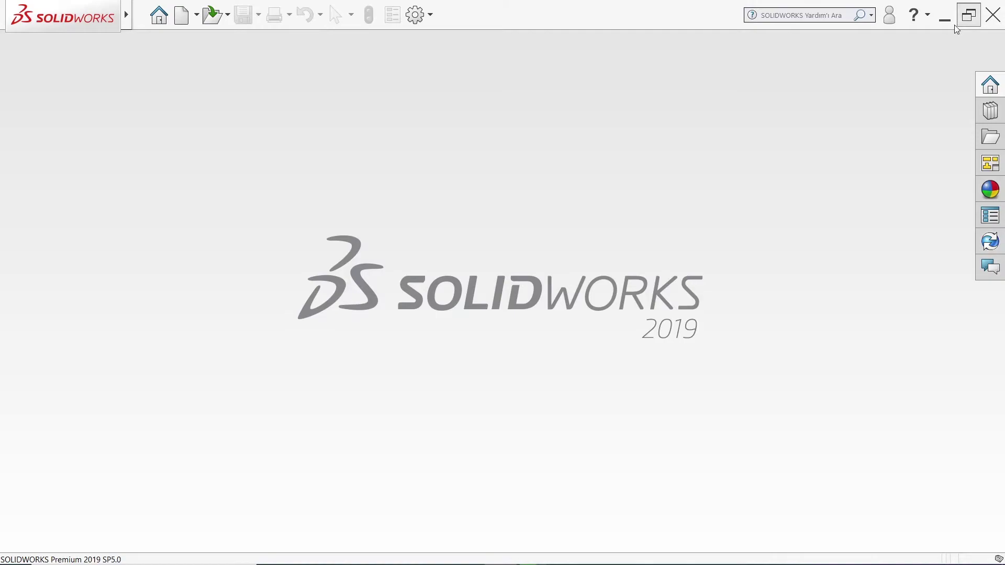
{"action": "left_click", "coordinate": [968, 15]}
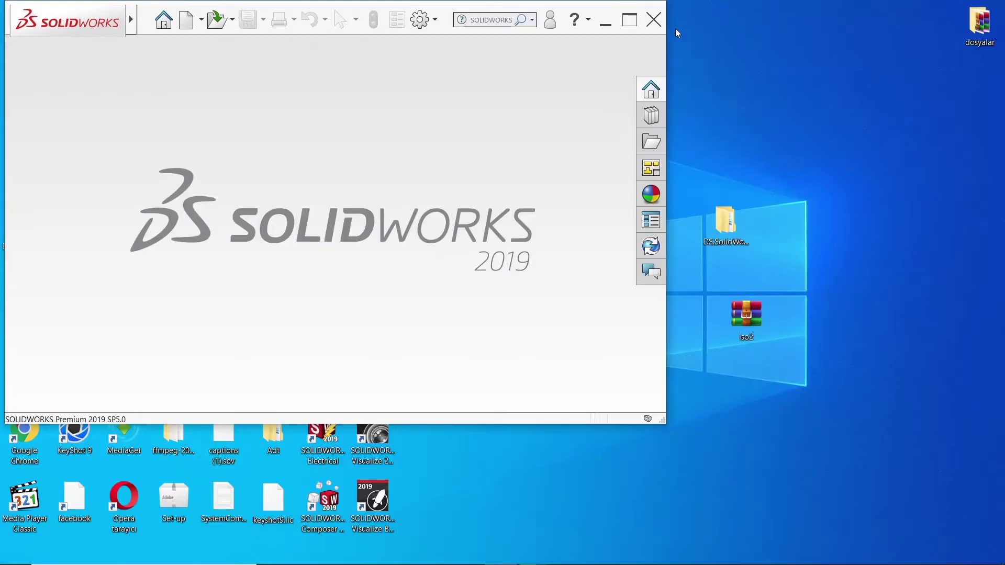
{"action": "left_click", "coordinate": [630, 19]}
Extract the iso2 archive on the desktop with WinRAR's 'Burada ayıkla'
{"action": "left_click", "coordinate": [944, 18]}
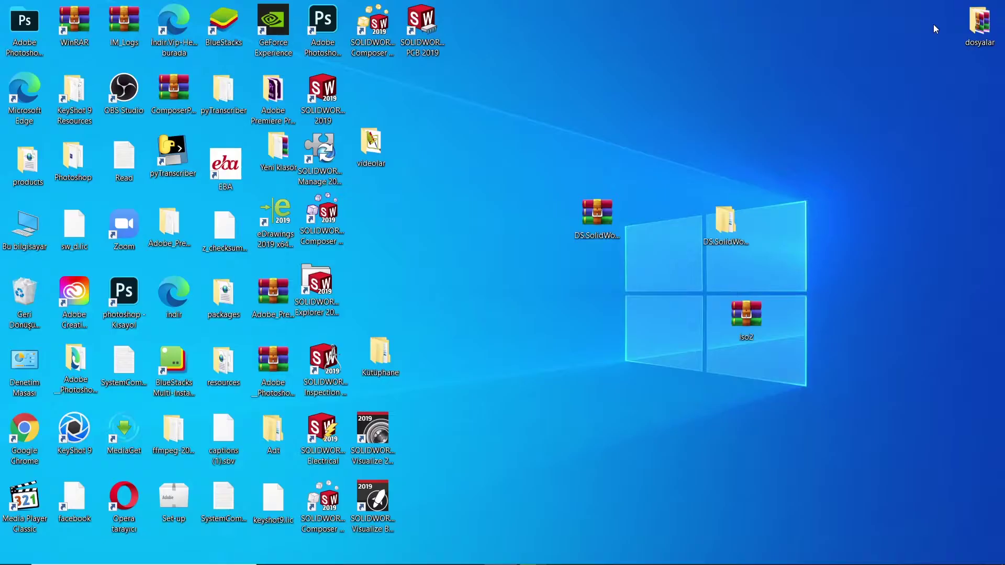
{"action": "right_click", "coordinate": [751, 314]}
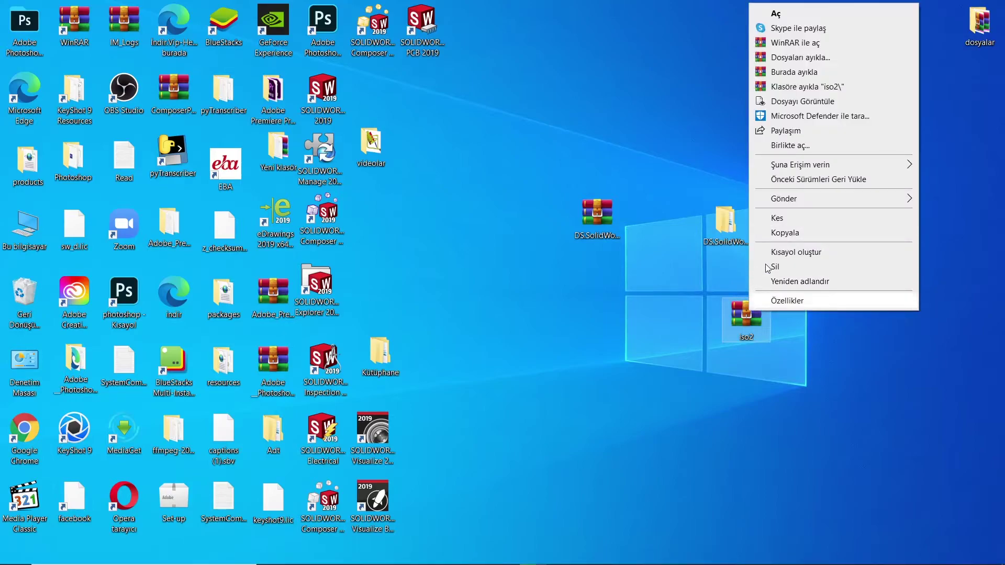
{"action": "left_click", "coordinate": [786, 74]}
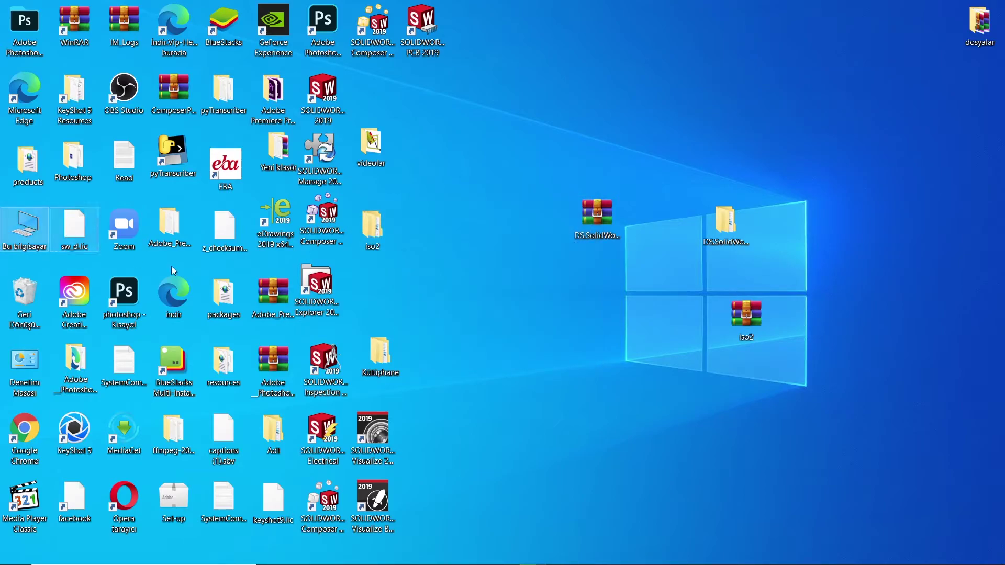
Browse from This PC to C:\Program Files\SOLIDWORKS Corp2018\SOLIDWORKS in File Explorer
{"action": "double_click", "coordinate": [25, 225]}
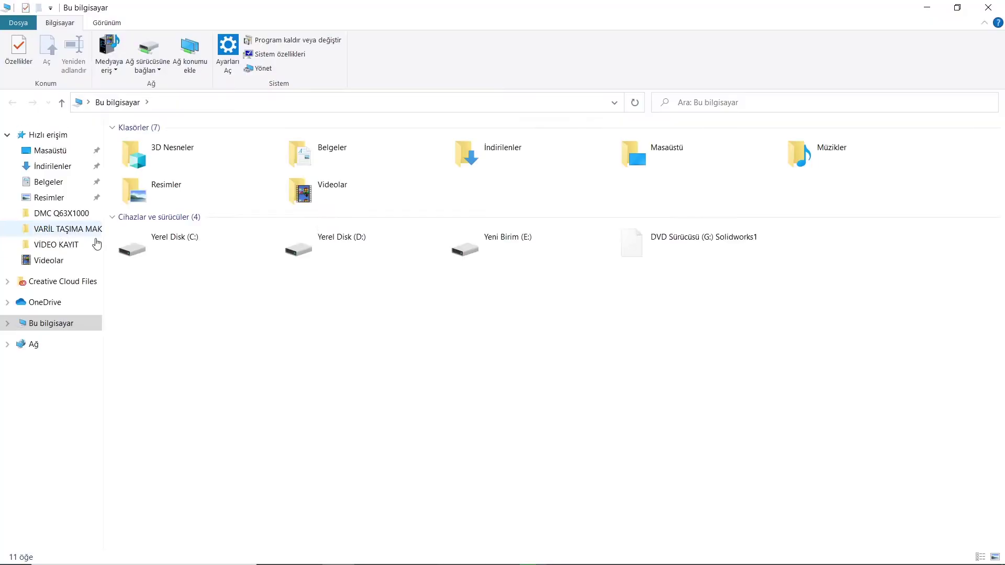
{"action": "double_click", "coordinate": [171, 242]}
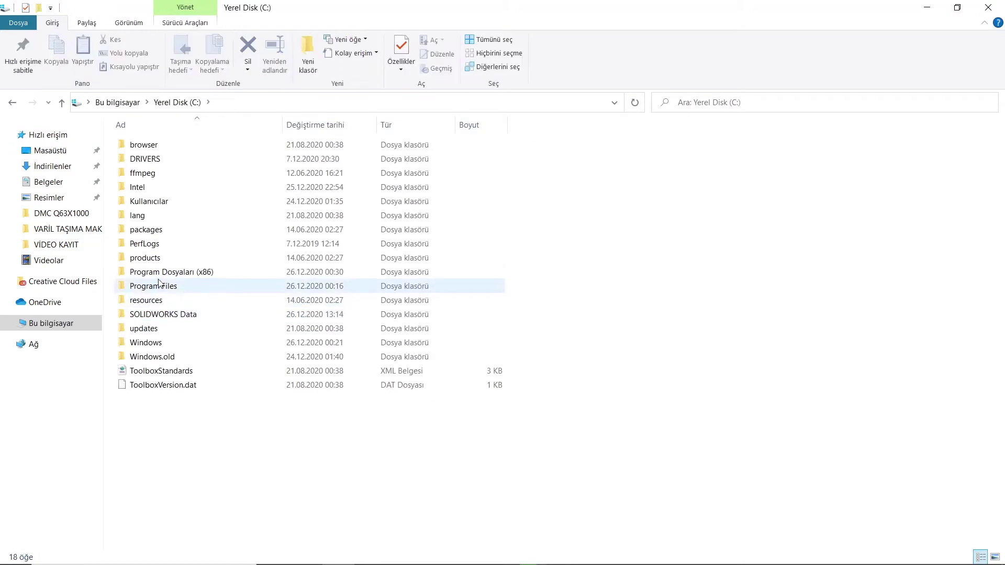
{"action": "double_click", "coordinate": [158, 286]}
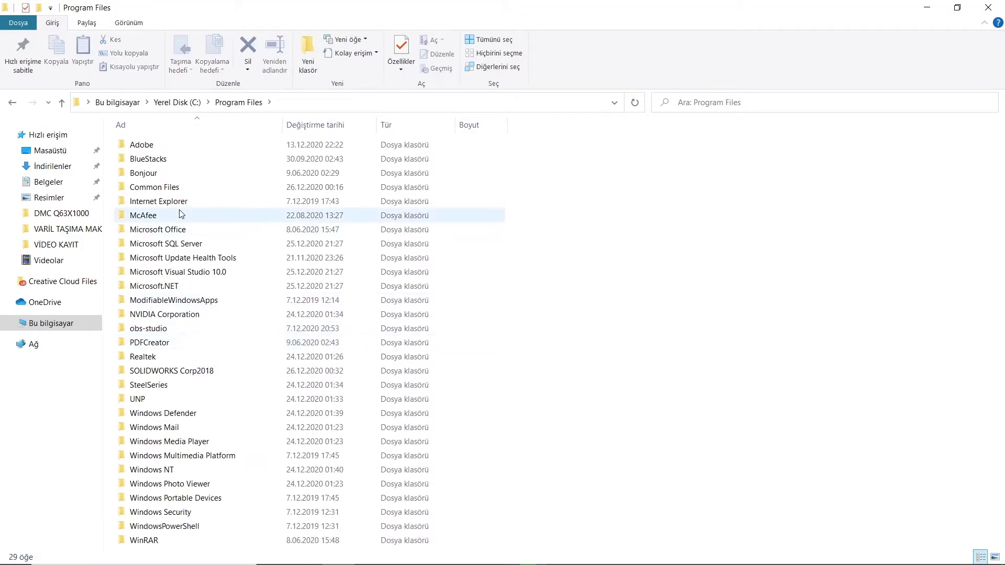
{"action": "left_click", "coordinate": [199, 370]}
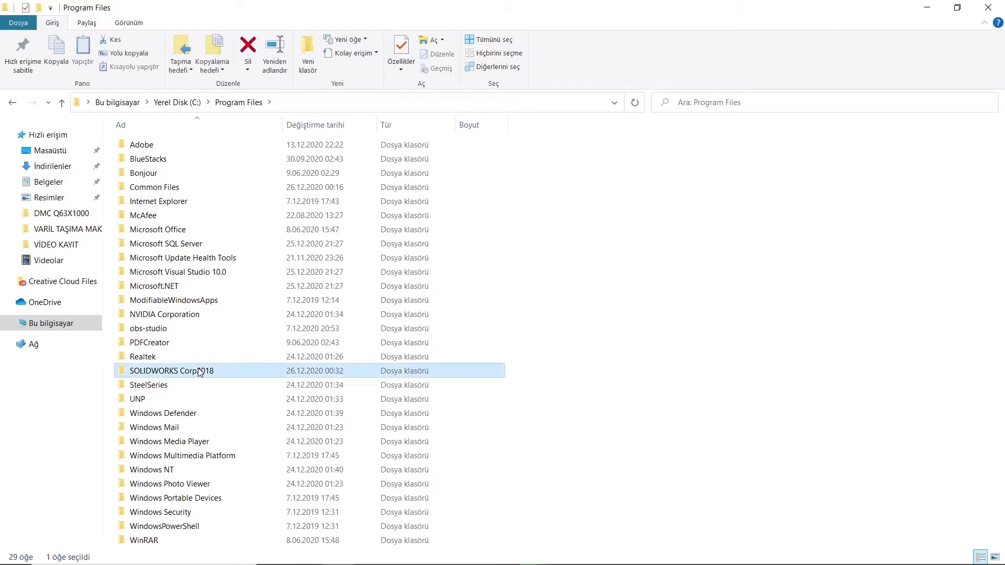
{"action": "double_click", "coordinate": [199, 370]}
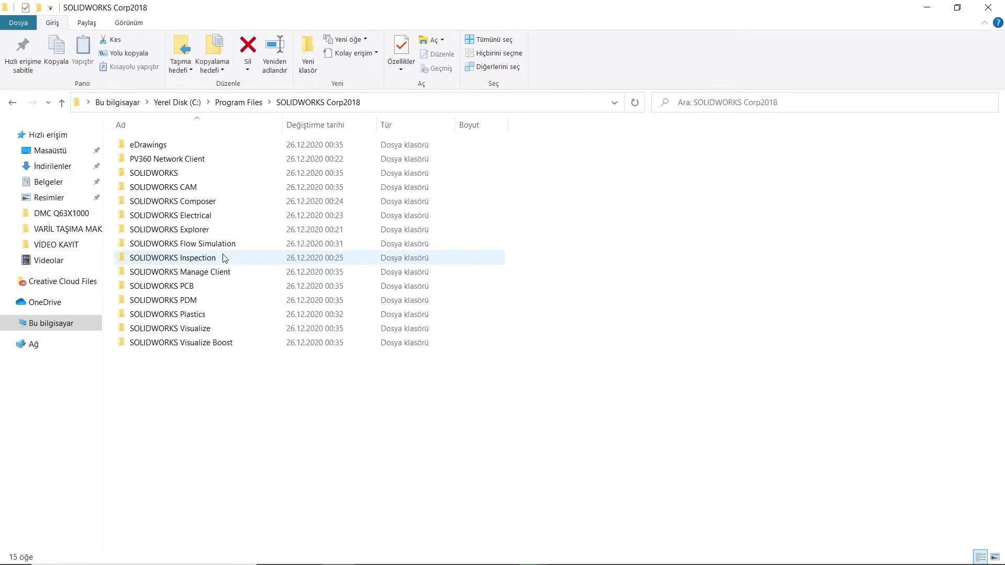
{"action": "left_click", "coordinate": [162, 180]}
{"action": "double_click", "coordinate": [163, 180]}
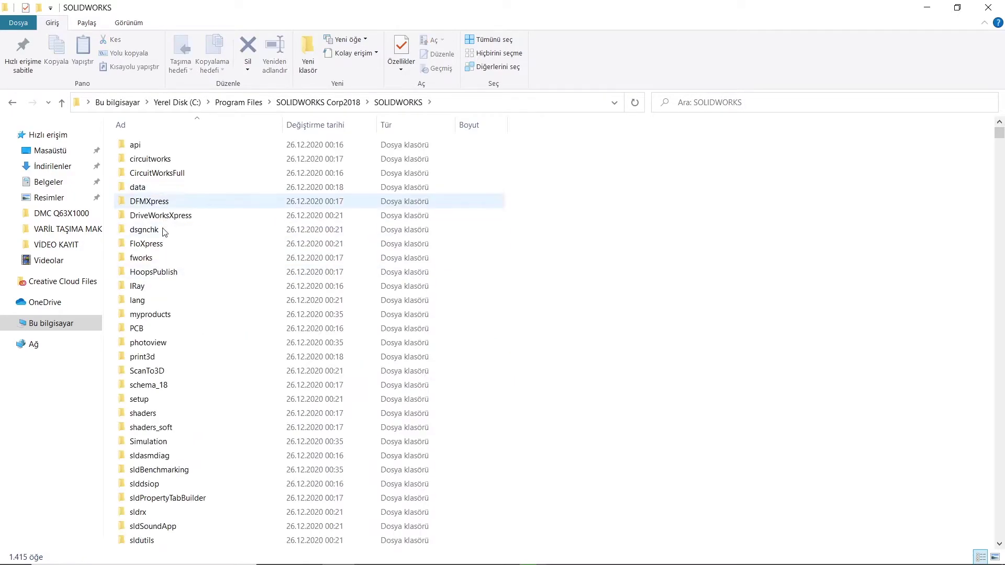
Open lang > turkish > weldment profiles, then switch back to SOLIDWORKS
{"action": "double_click", "coordinate": [148, 299]}
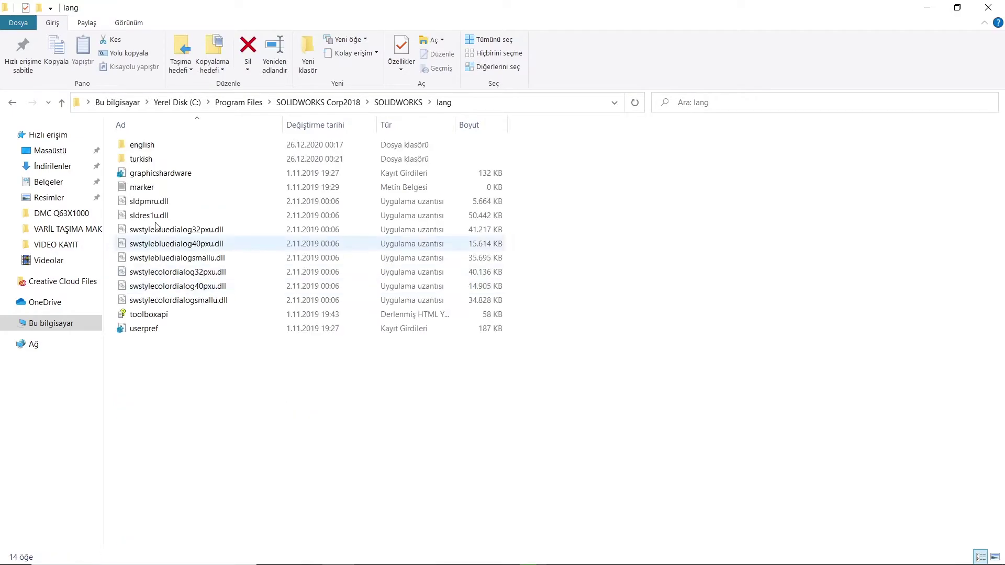
{"action": "double_click", "coordinate": [141, 159]}
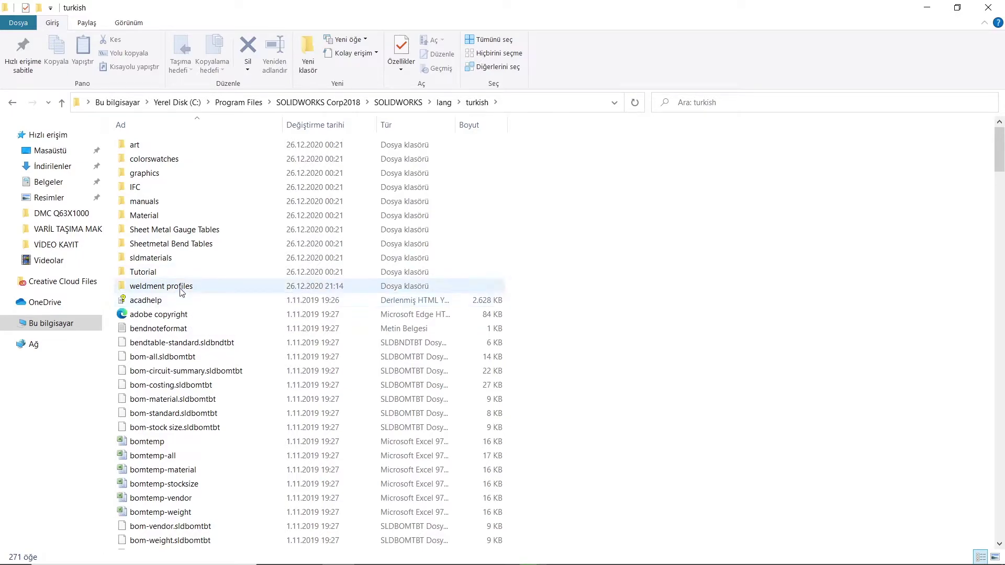
{"action": "left_click", "coordinate": [184, 287]}
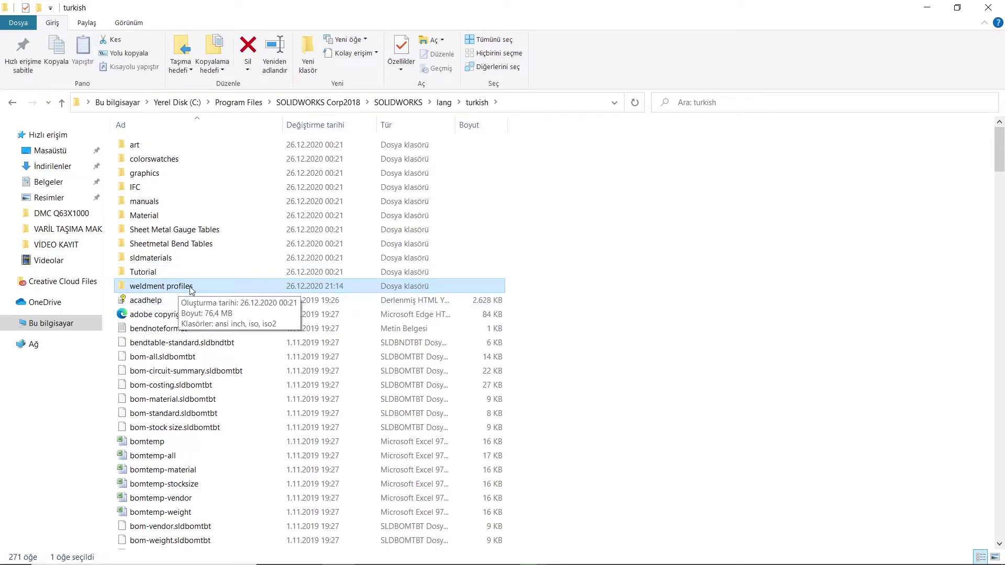
{"action": "double_click", "coordinate": [156, 288]}
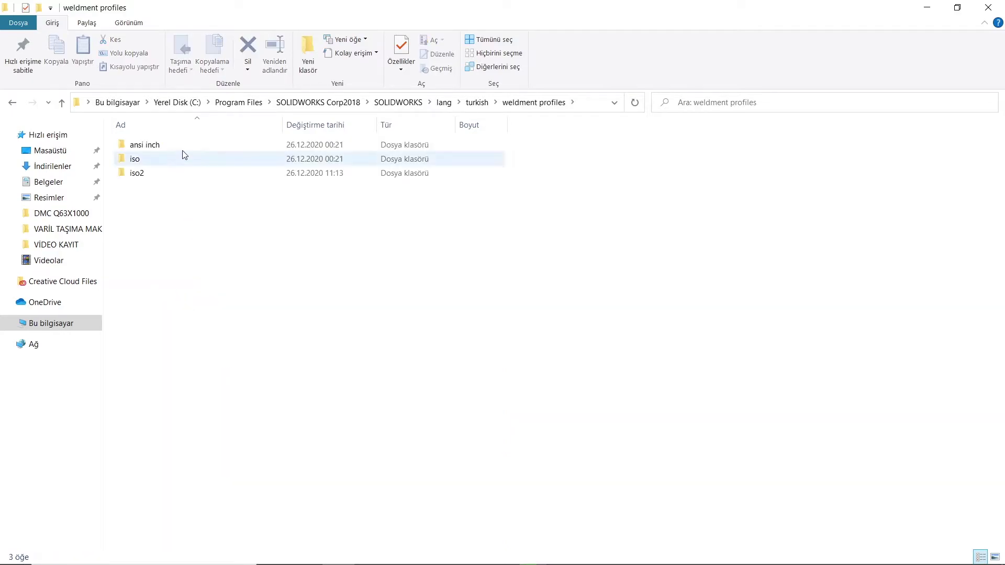
{"action": "double_click", "coordinate": [382, 6]}
{"action": "mouse_move", "coordinate": [382, 32]}
{"action": "left_mouse_down"}
{"action": "mouse_move", "coordinate": [226, 129]}
{"action": "mouse_move", "coordinate": [453, 108]}
{"action": "left_mouse_up"}
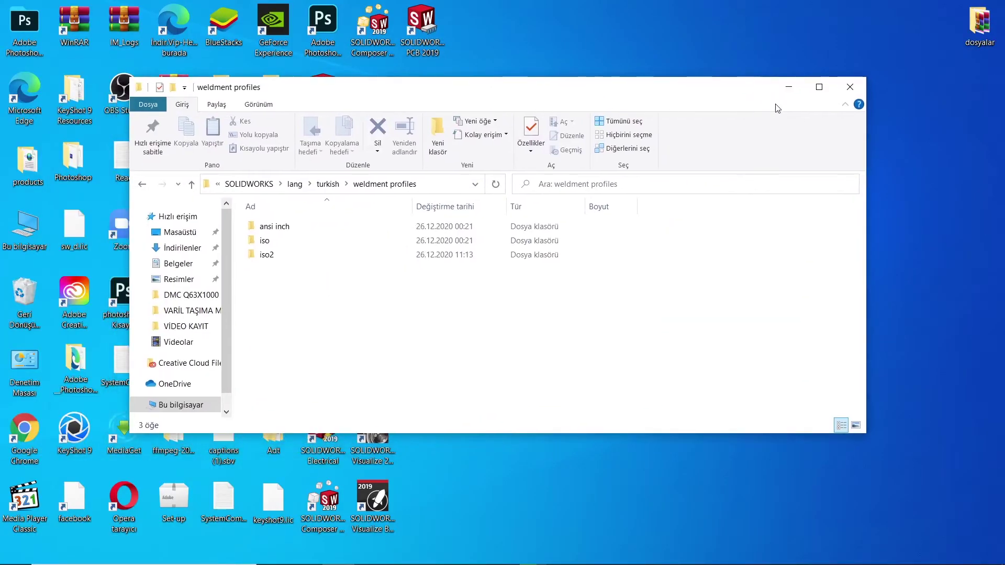
{"action": "left_click", "coordinate": [817, 86]}
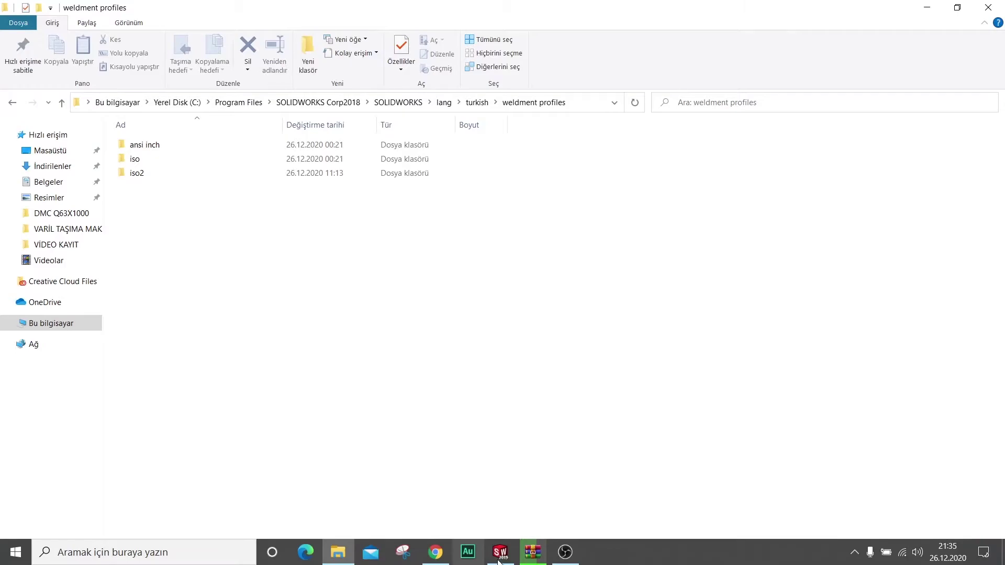
{"action": "key", "text": "alt+Tab"}
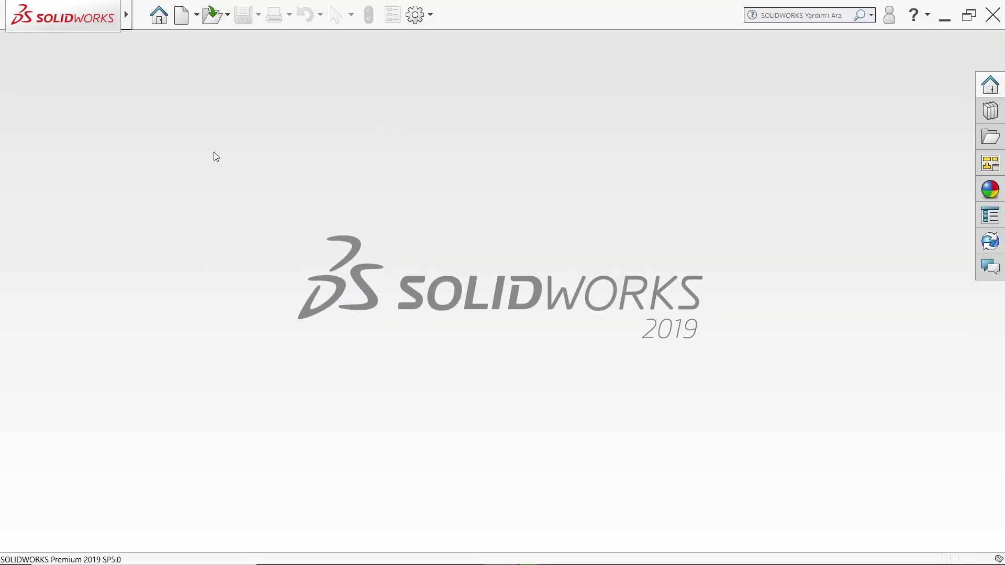
Create new part Parça4 and apply the Düz Beyaz plain white scene
{"action": "left_click", "coordinate": [178, 14]}
{"action": "left_click", "coordinate": [381, 116]}
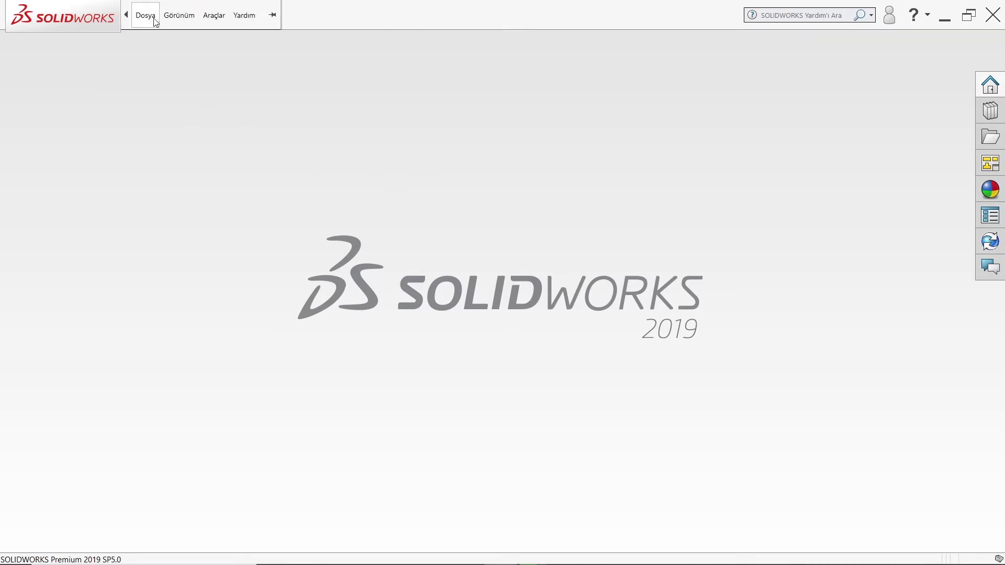
{"action": "left_click", "coordinate": [146, 14]}
{"action": "left_click", "coordinate": [157, 37]}
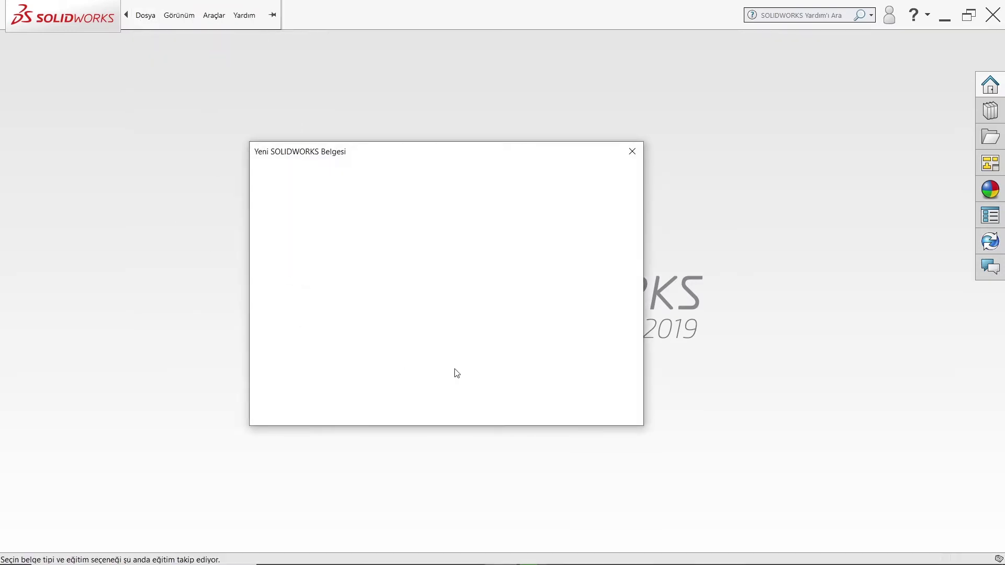
{"action": "left_click", "coordinate": [492, 403]}
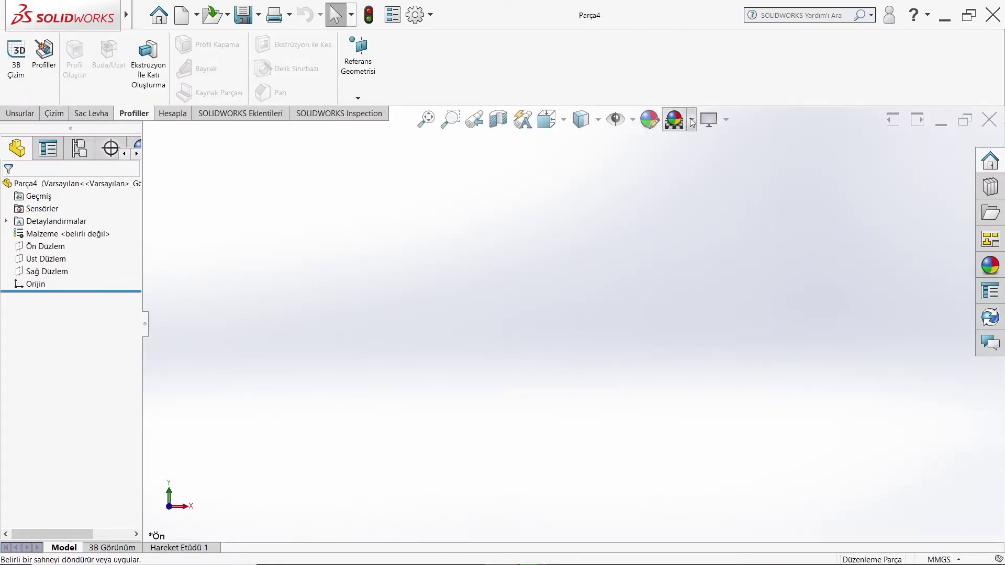
{"action": "left_click", "coordinate": [691, 120]}
{"action": "left_click", "coordinate": [696, 153]}
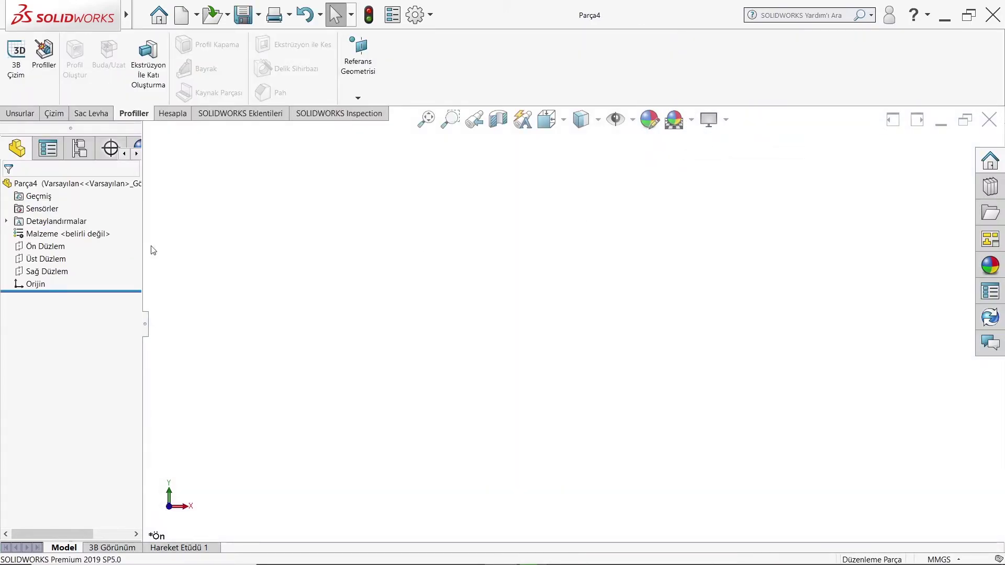
In Customize > Keyboard, search 'ölçüm' to find the Ölçüm shortcut M
{"action": "left_click", "coordinate": [431, 16]}
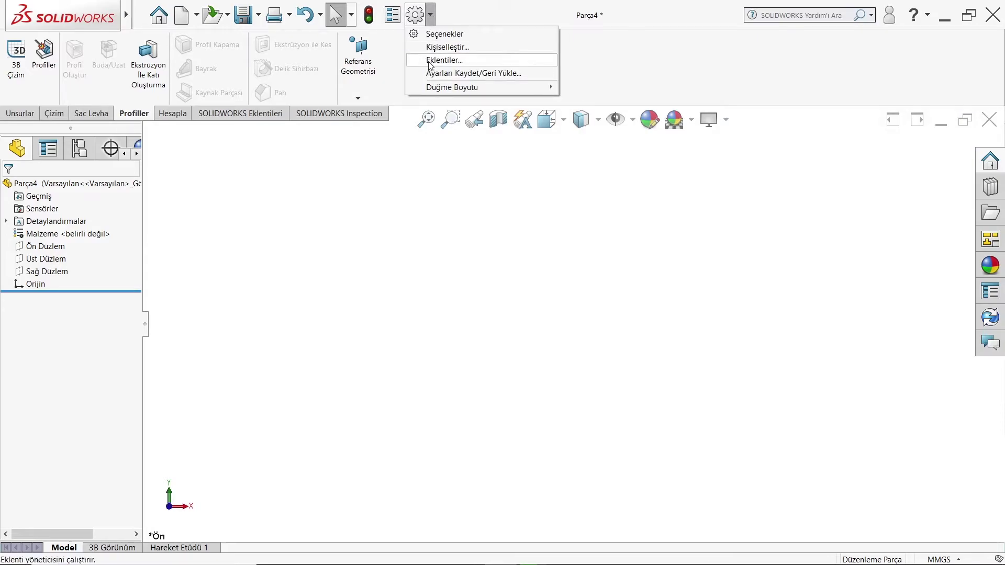
{"action": "left_click", "coordinate": [437, 47]}
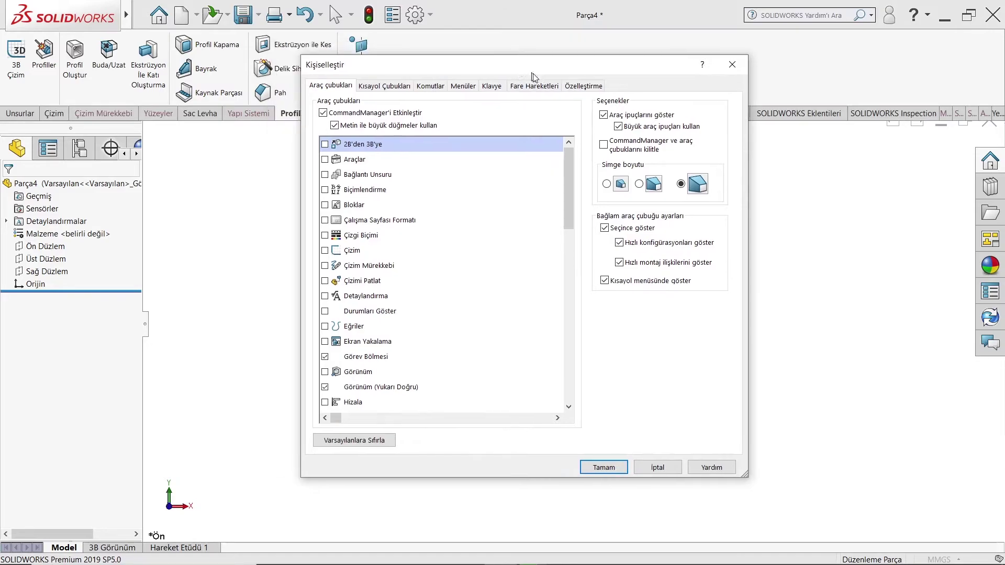
{"action": "left_click_drag", "start_coordinate": [490, 62], "coordinate": [534, 90]}
{"action": "left_click", "coordinate": [503, 105]}
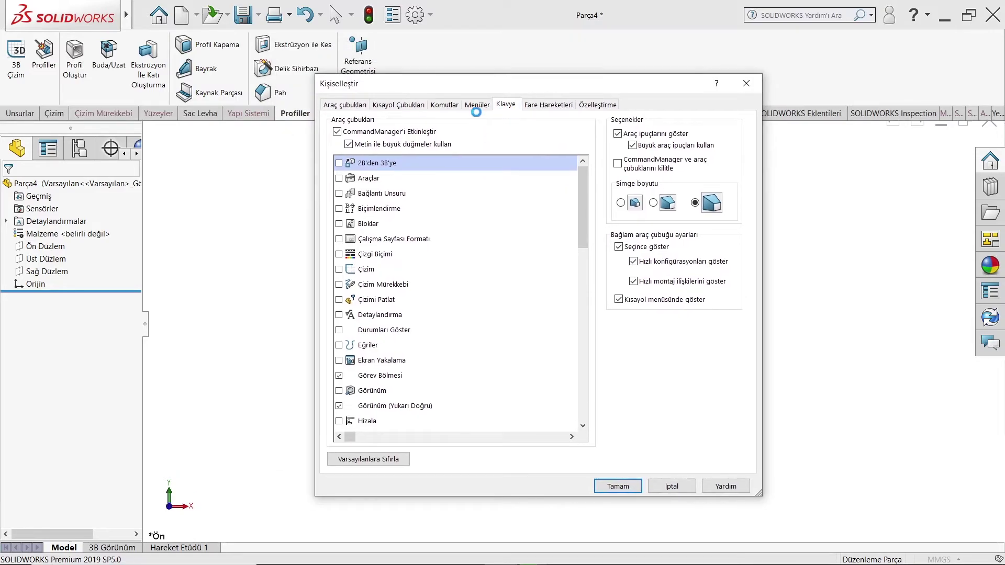
{"action": "left_click", "coordinate": [436, 158]}
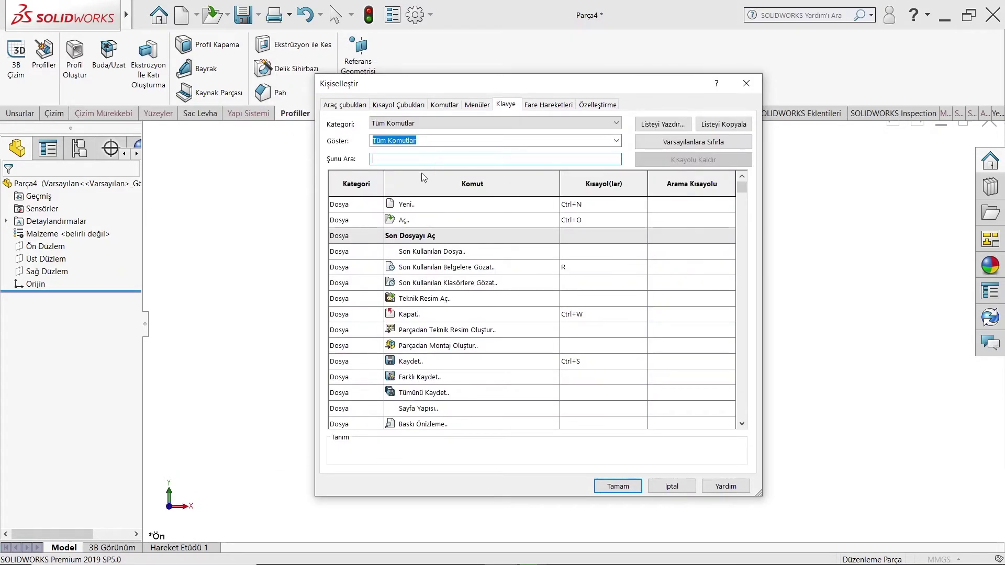
{"action": "type", "text": "öl"}
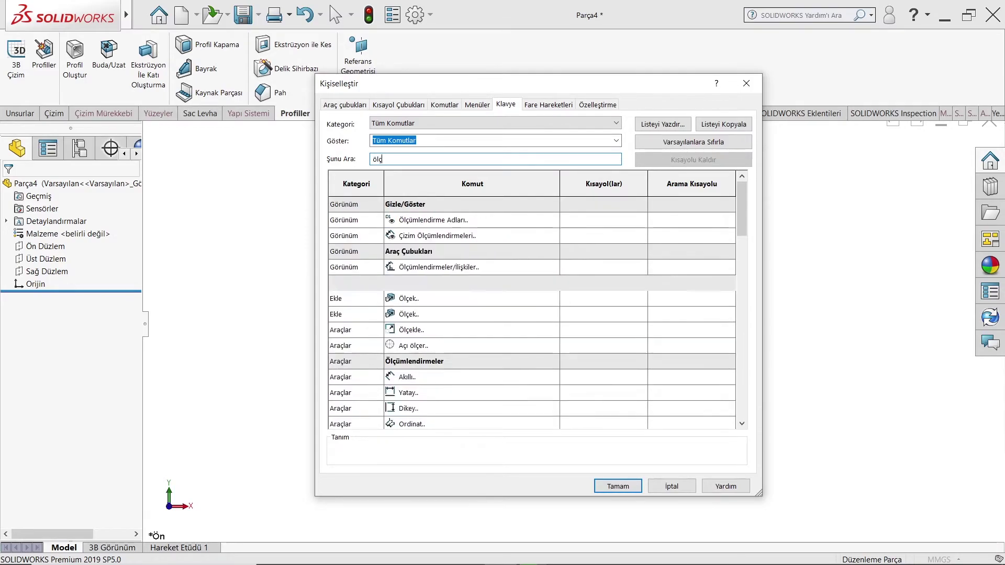
{"action": "type", "text": "ç"}
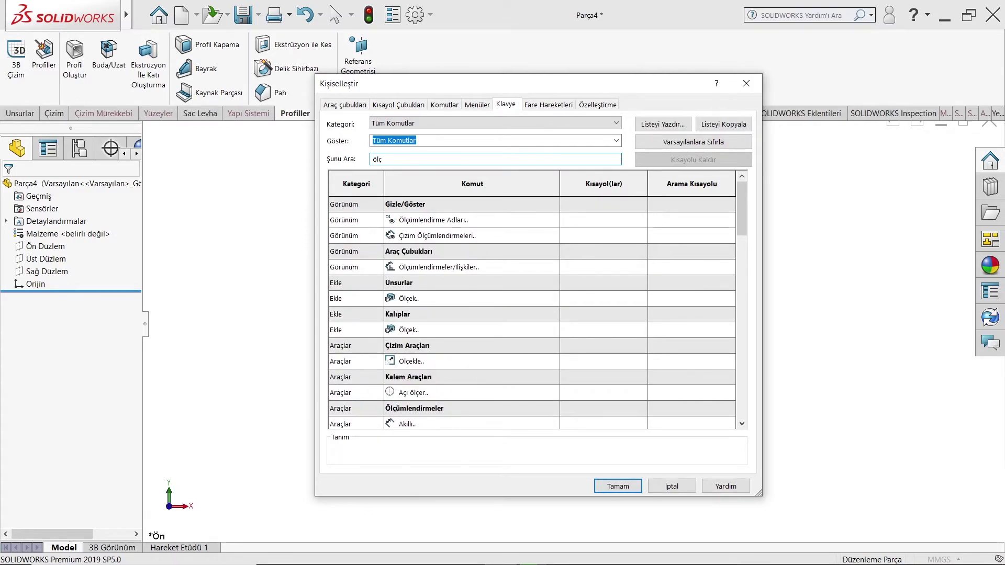
{"action": "type", "text": "üm"}
{"action": "scroll", "coordinate": [520, 365], "scroll_direction": "down", "scroll_amount": 3}
{"action": "scroll", "coordinate": [657, 340], "scroll_direction": "down", "scroll_amount": 2}
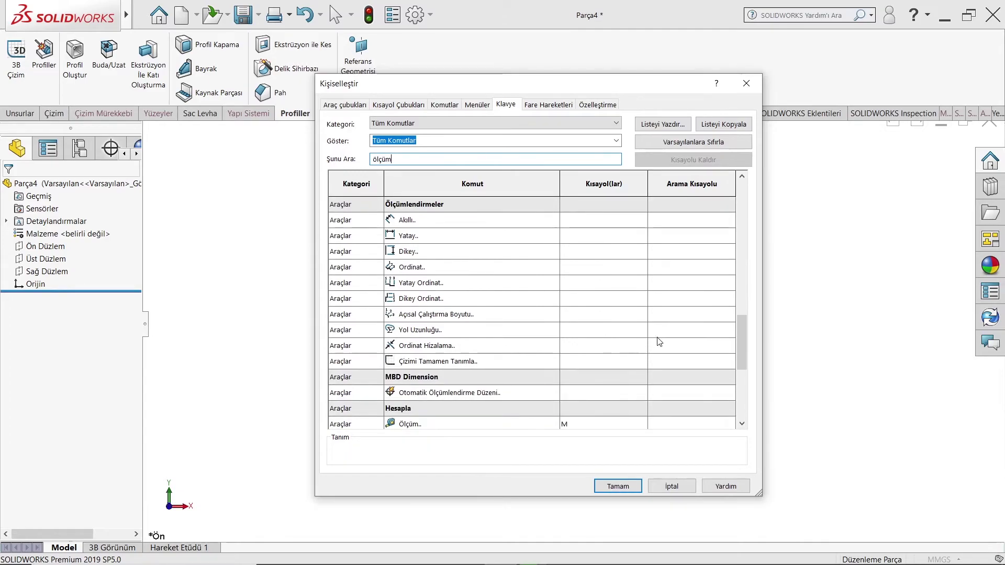
{"action": "left_click", "coordinate": [586, 426]}
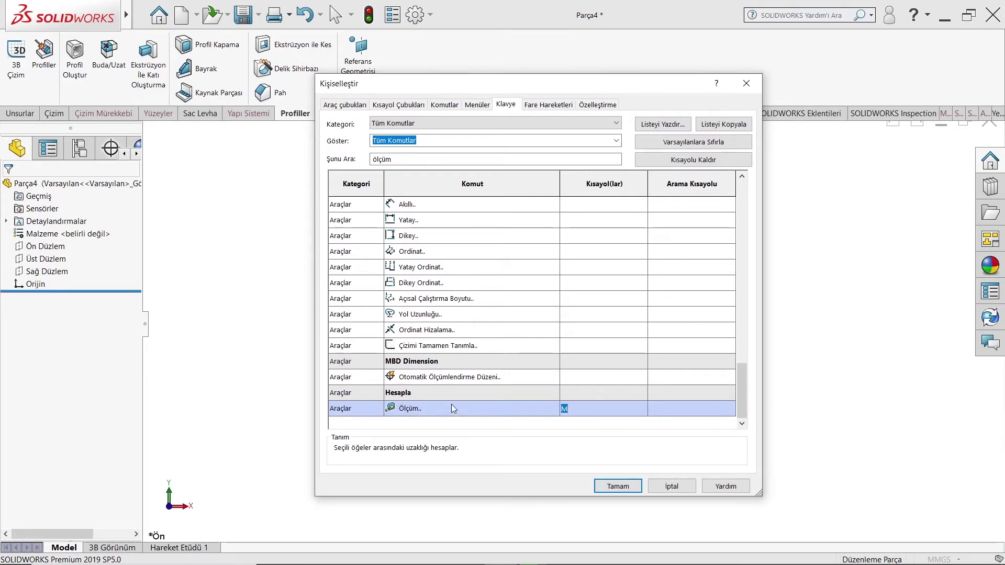
Search 'dik' to find the Buna Dik SpaceBar shortcut, then close with Tamam
{"action": "scroll", "coordinate": [433, 180], "scroll_direction": "up", "scroll_amount": 1}
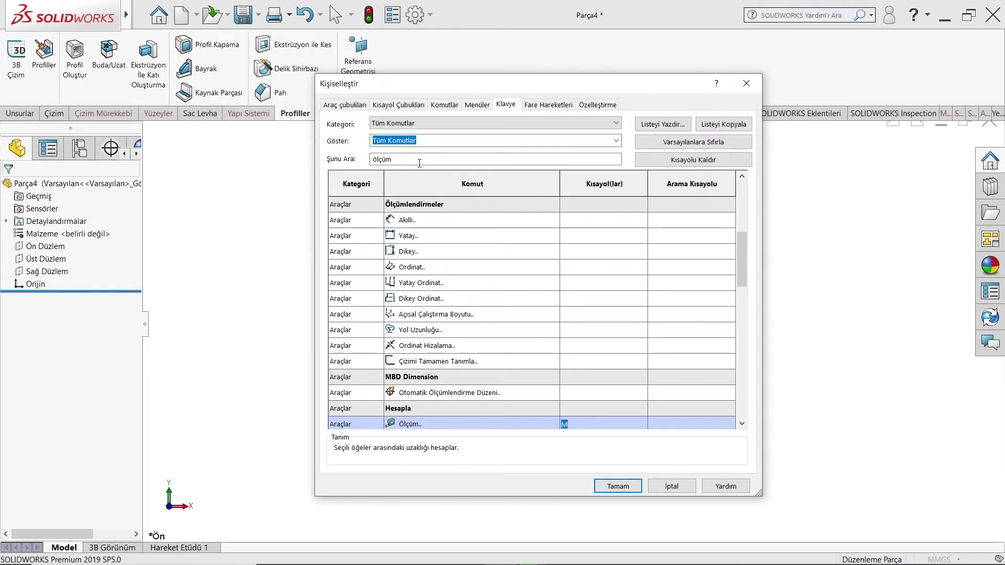
{"action": "left_click_drag", "start_coordinate": [413, 159], "coordinate": [341, 165]}
{"action": "type", "text": "d"}
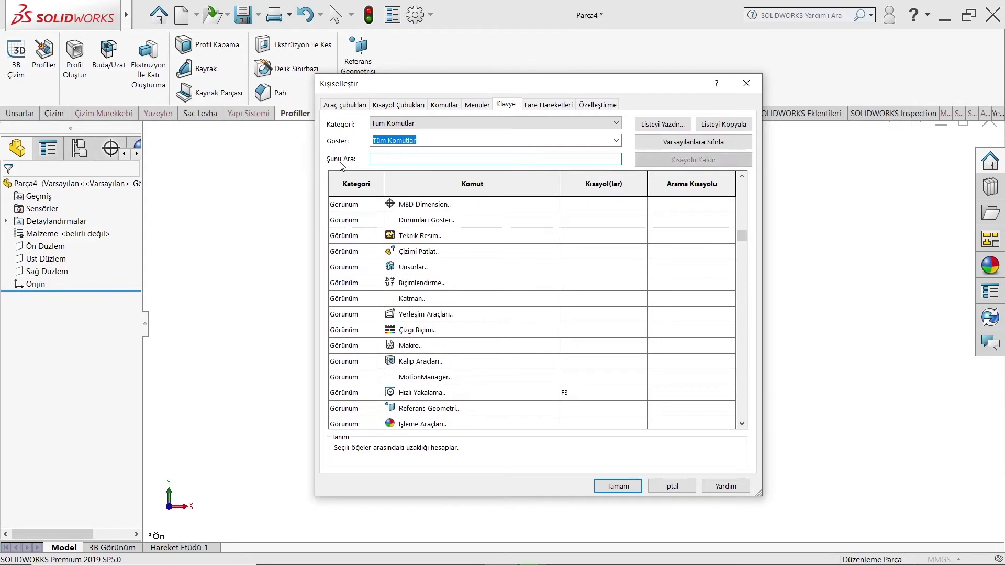
{"action": "type", "text": "ik"}
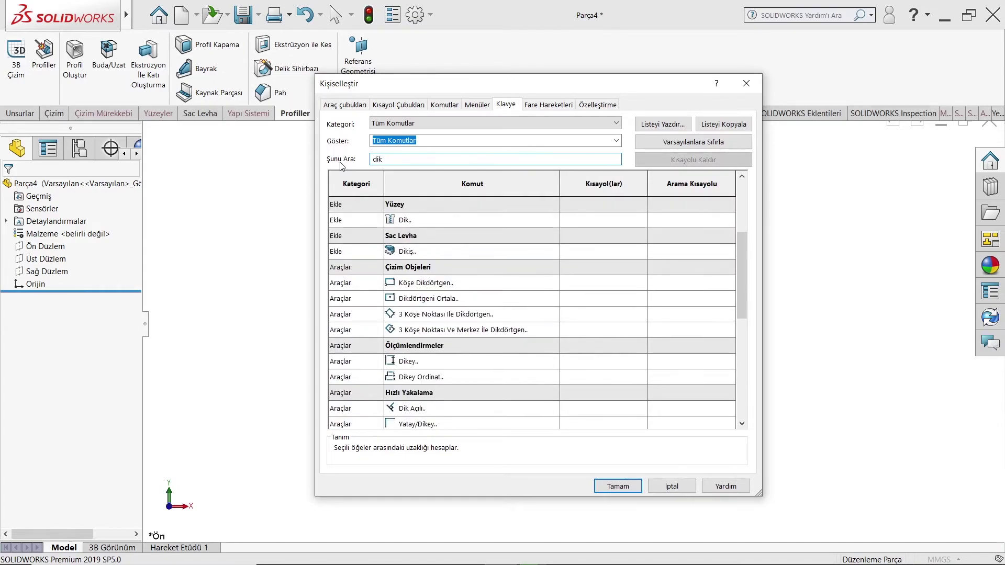
{"action": "scroll", "coordinate": [505, 359], "scroll_direction": "down", "scroll_amount": 1}
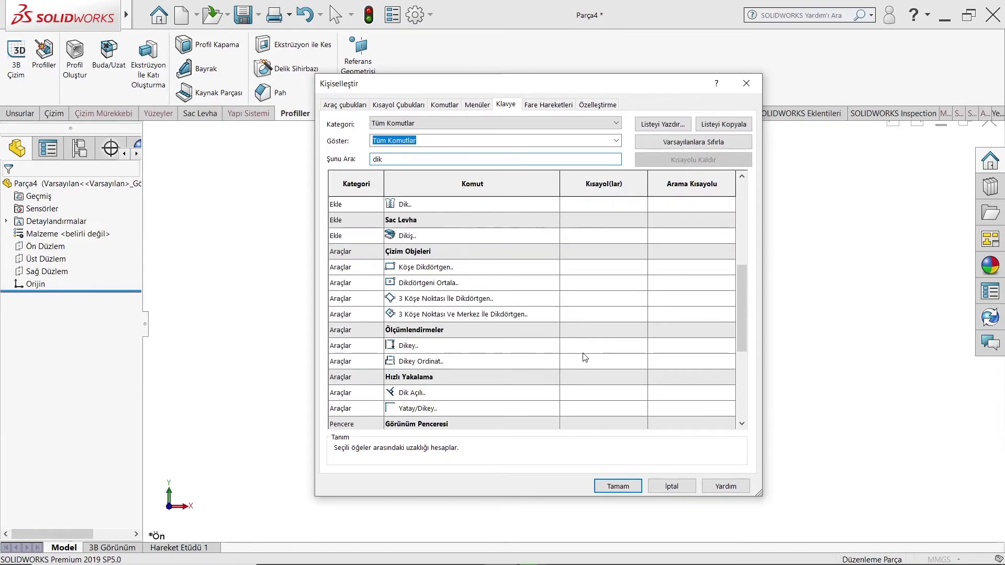
{"action": "scroll", "coordinate": [628, 369], "scroll_direction": "down", "scroll_amount": 1}
{"action": "scroll", "coordinate": [670, 374], "scroll_direction": "down", "scroll_amount": 1}
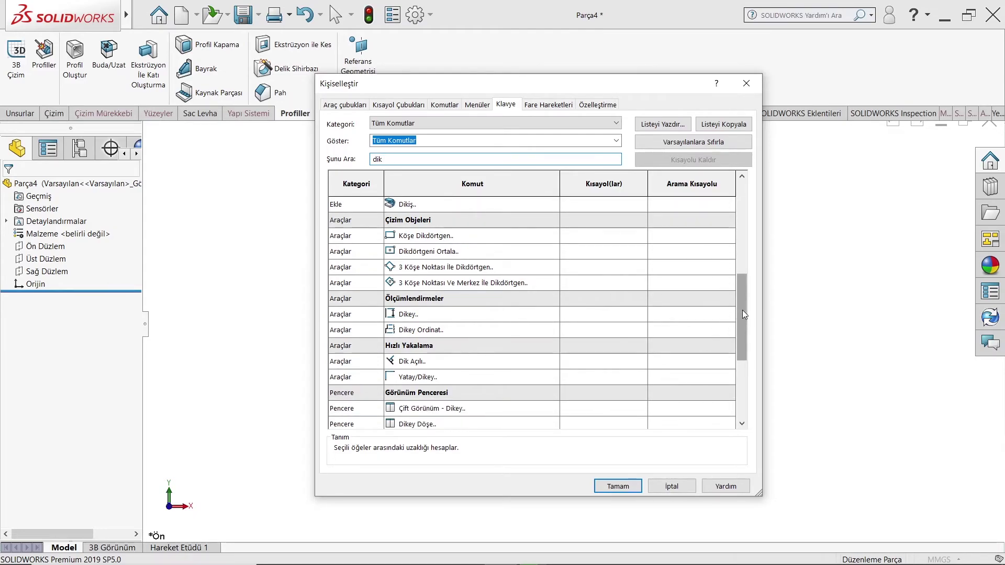
{"action": "left_click_drag", "start_coordinate": [742, 310], "coordinate": [717, 385]}
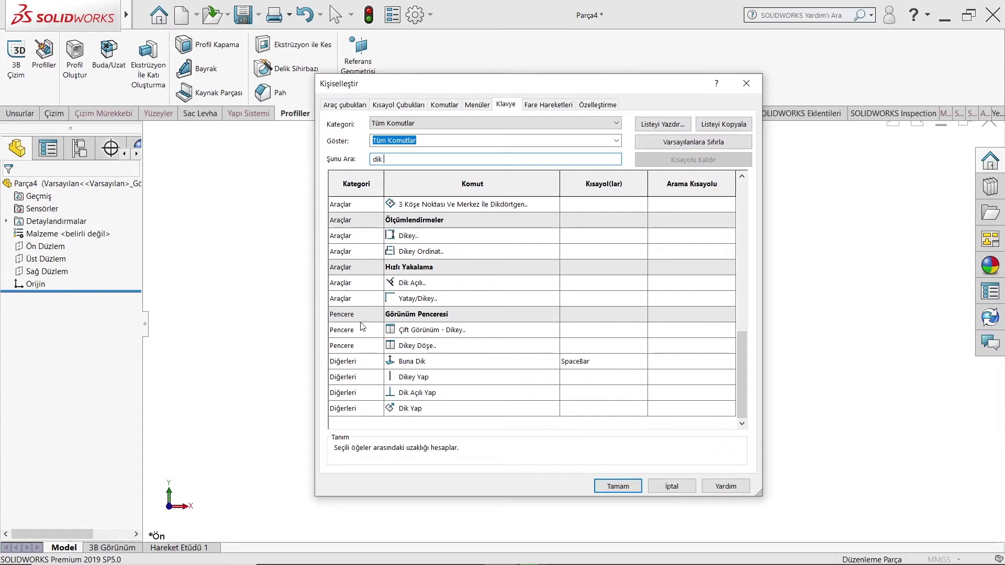
{"action": "left_click", "coordinate": [623, 487]}
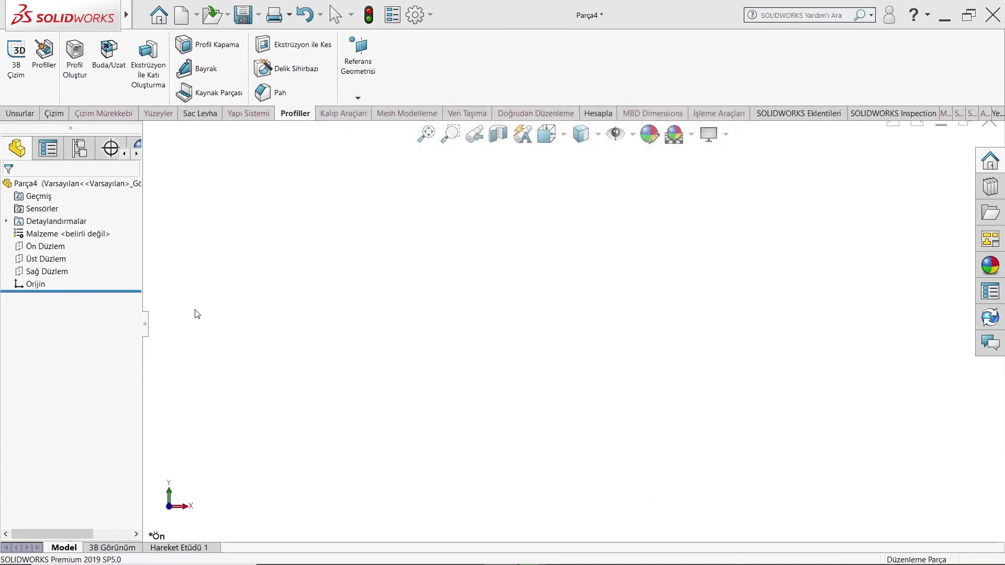
Sketch a corner rectangle on Ön Düzlem and extrude it 10.00mm as Yükseklik-Ekstrüzyon1
{"action": "left_click", "coordinate": [53, 245]}
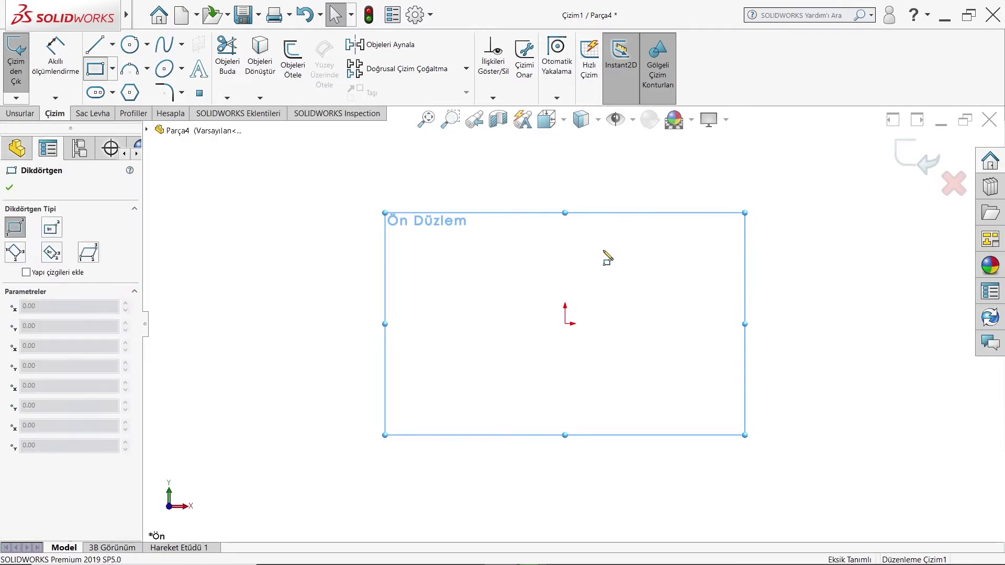
{"action": "left_click_drag", "start_coordinate": [517, 300], "coordinate": [477, 257]}
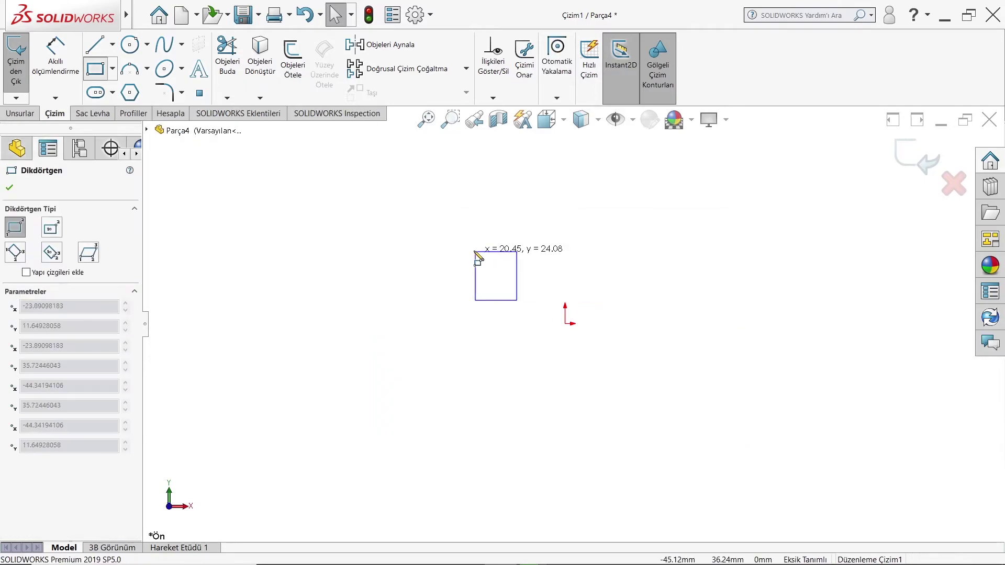
{"action": "left_click", "coordinate": [24, 113]}
{"action": "left_click", "coordinate": [24, 68]}
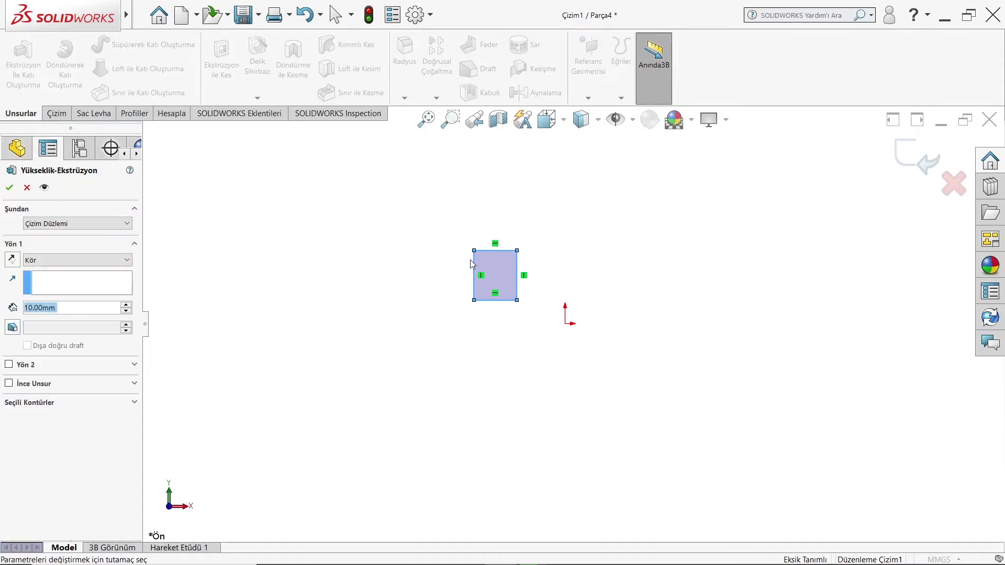
{"action": "left_click", "coordinate": [9, 188]}
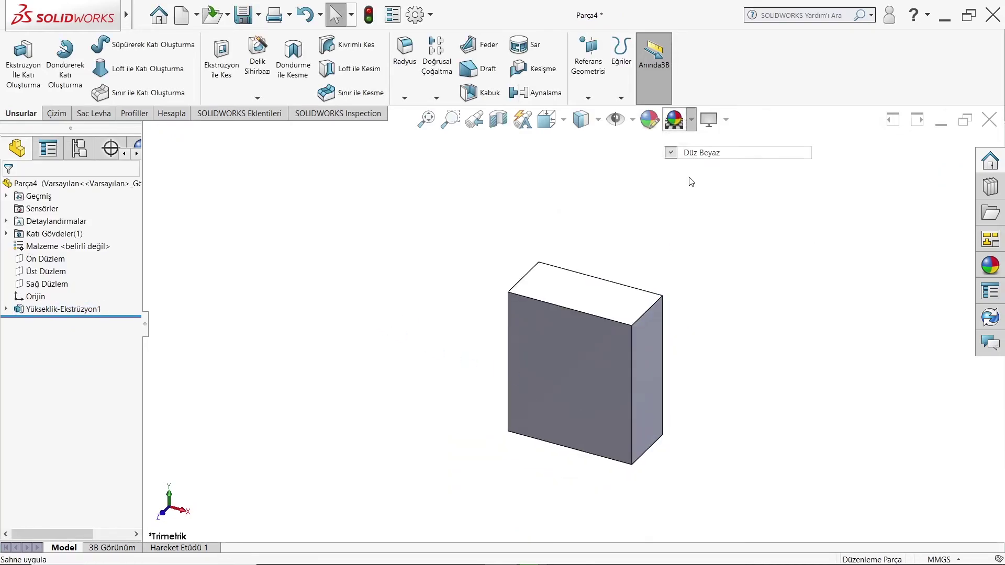
Show the block front-on with Ctrl+1, then orbit it into a tilted 3D view
{"action": "left_click", "coordinate": [709, 119]}
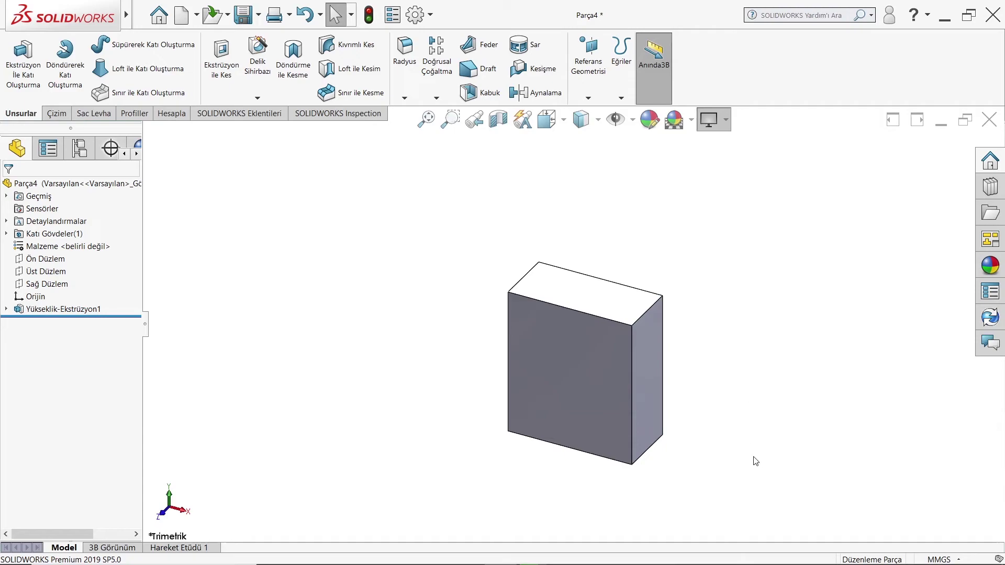
{"action": "scroll", "coordinate": [755, 461], "scroll_direction": "down", "scroll_amount": 2}
{"action": "scroll", "coordinate": [673, 420], "scroll_direction": "down", "scroll_amount": 2}
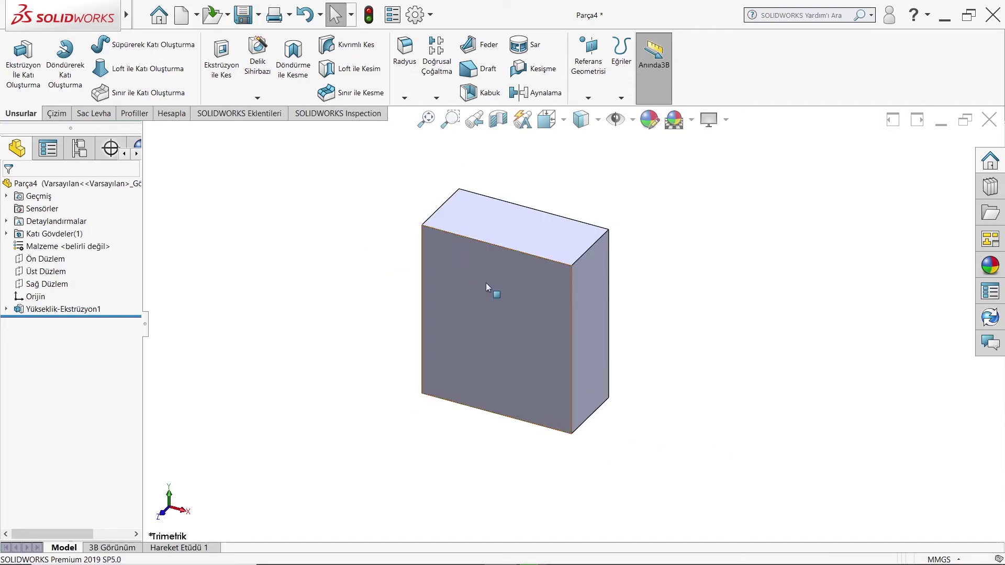
{"action": "key", "text": "ctrl+1"}
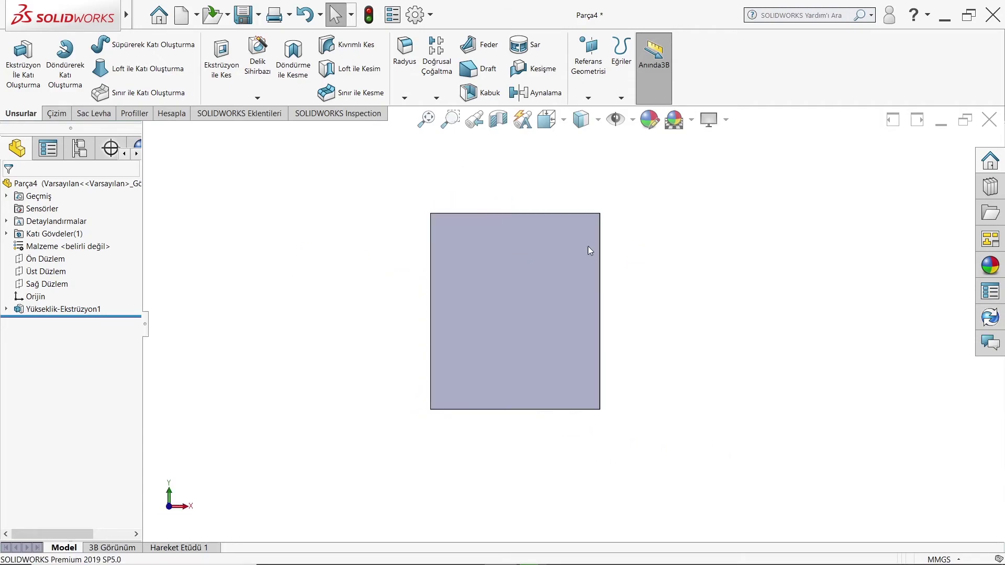
{"action": "middle_click_drag", "start_coordinate": [520, 267], "coordinate": [493, 306]}
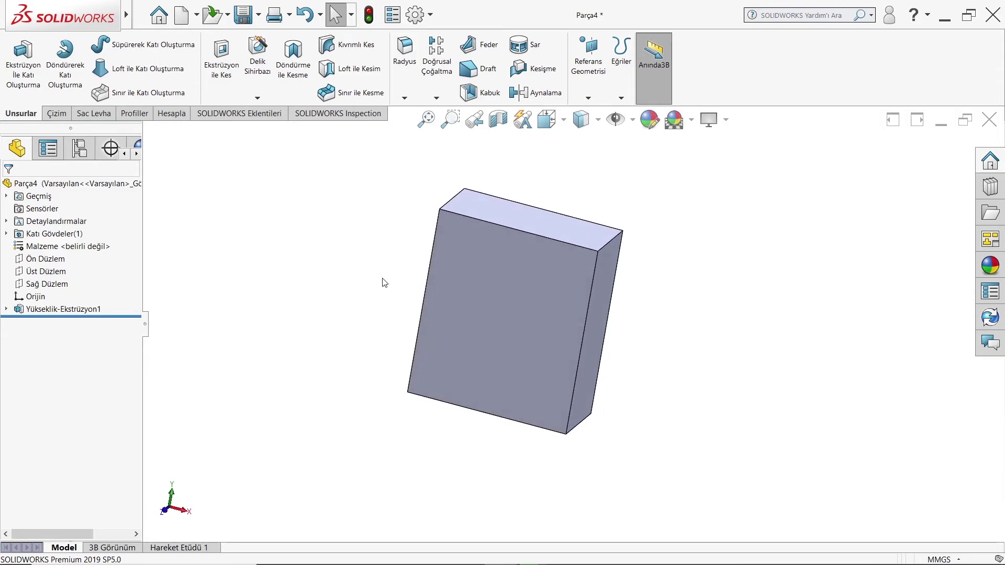
Measure the distance between the block's top and bottom faces: 24.59mm
{"action": "key", "text": "m"}
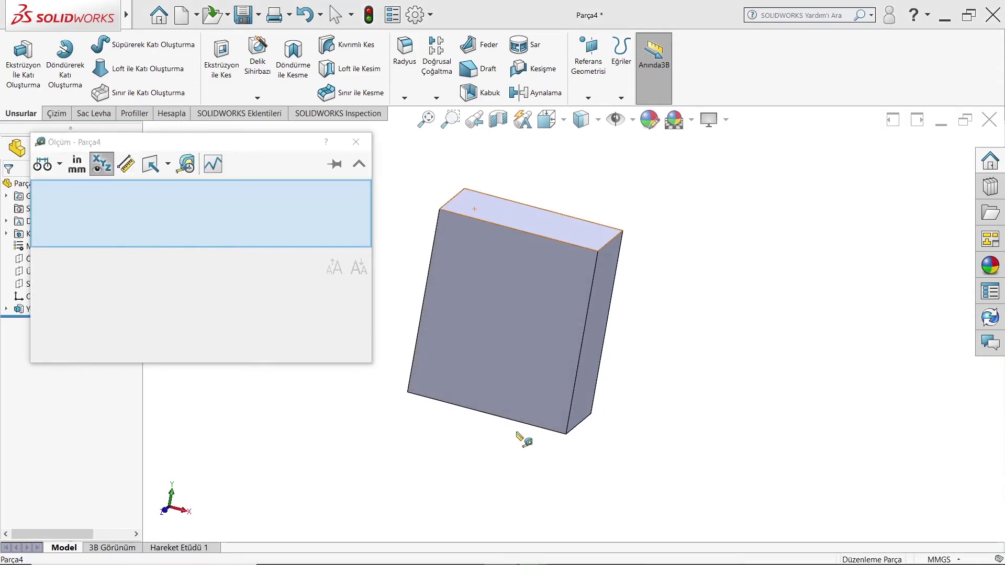
{"action": "left_click", "coordinate": [522, 246]}
{"action": "mouse_move", "coordinate": [523, 437]}
{"action": "middle_mouse_down"}
{"action": "mouse_move", "coordinate": [522, 246]}
{"action": "mouse_move", "coordinate": [510, 382]}
{"action": "mouse_move", "coordinate": [560, 294]}
{"action": "middle_mouse_up"}
{"action": "left_click", "coordinate": [510, 382]}
{"action": "key", "text": "Escape"}
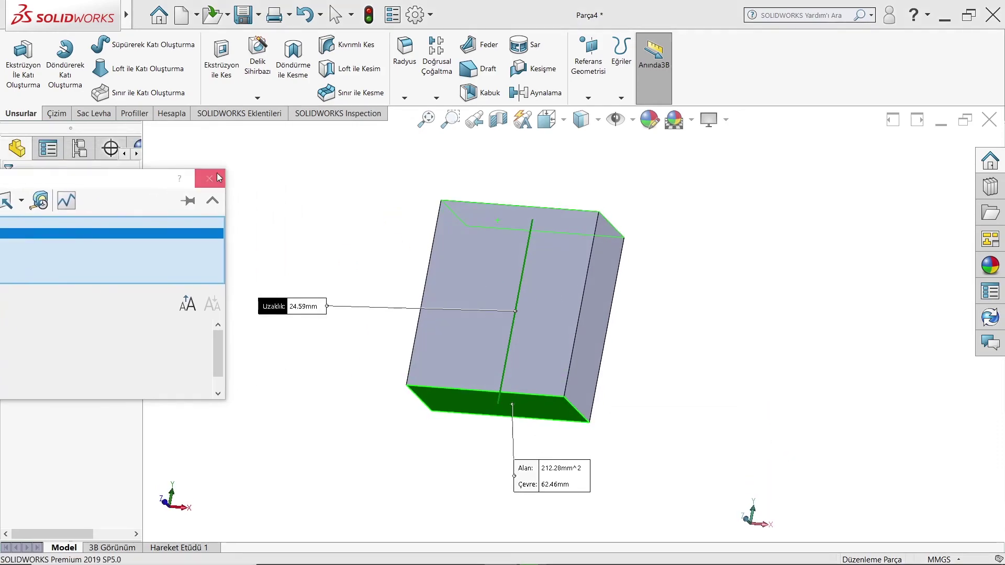
Close Parça4 without saving
{"action": "left_click", "coordinate": [173, 113]}
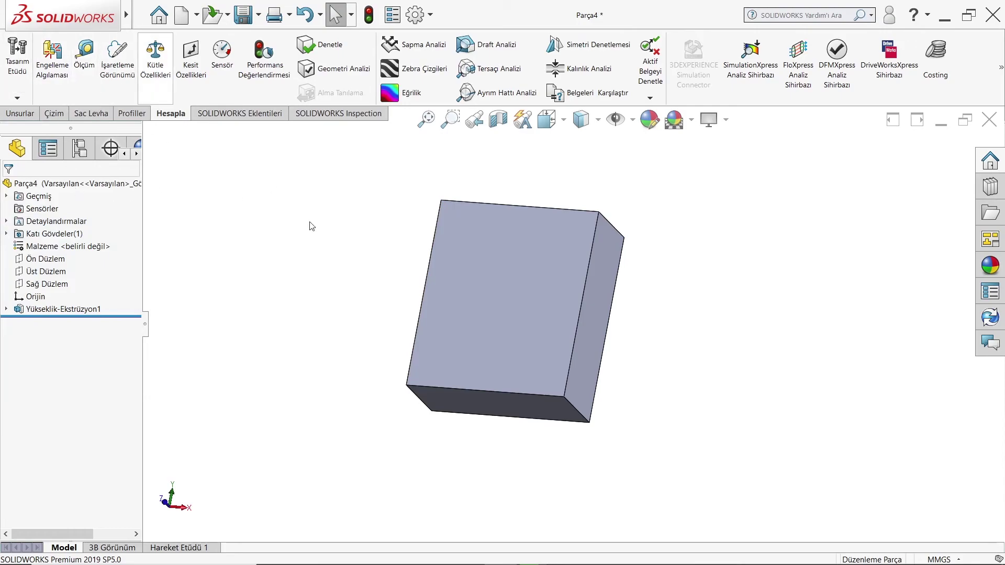
{"action": "left_click", "coordinate": [19, 114]}
{"action": "middle_click_drag", "start_coordinate": [342, 276], "coordinate": [636, 256]}
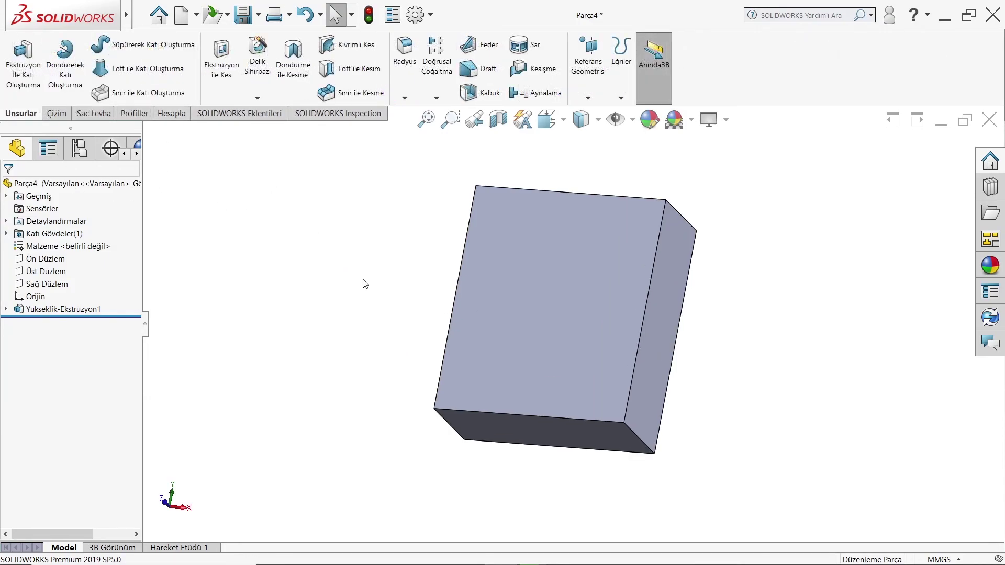
{"action": "left_click", "coordinate": [989, 120]}
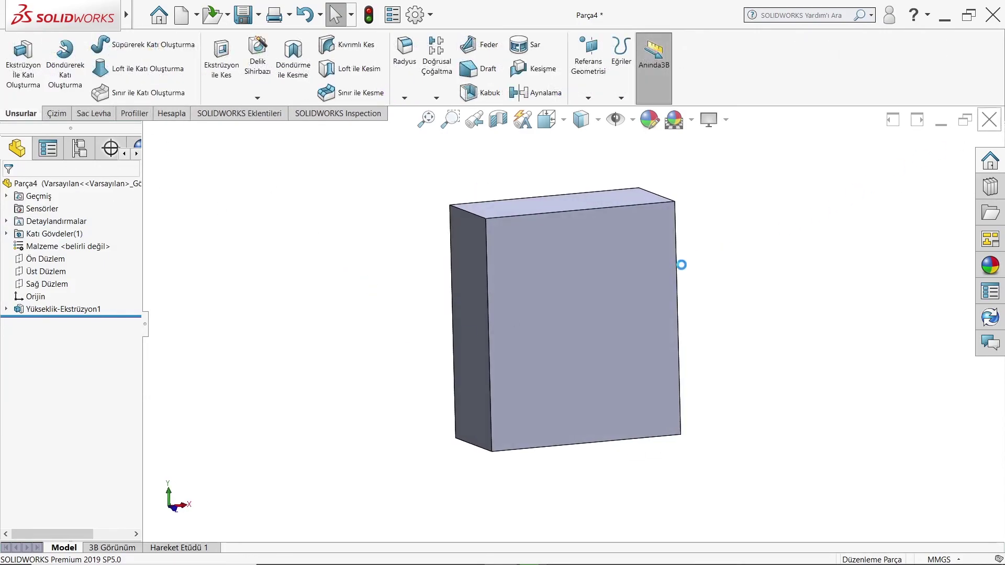
{"action": "left_click", "coordinate": [447, 310]}
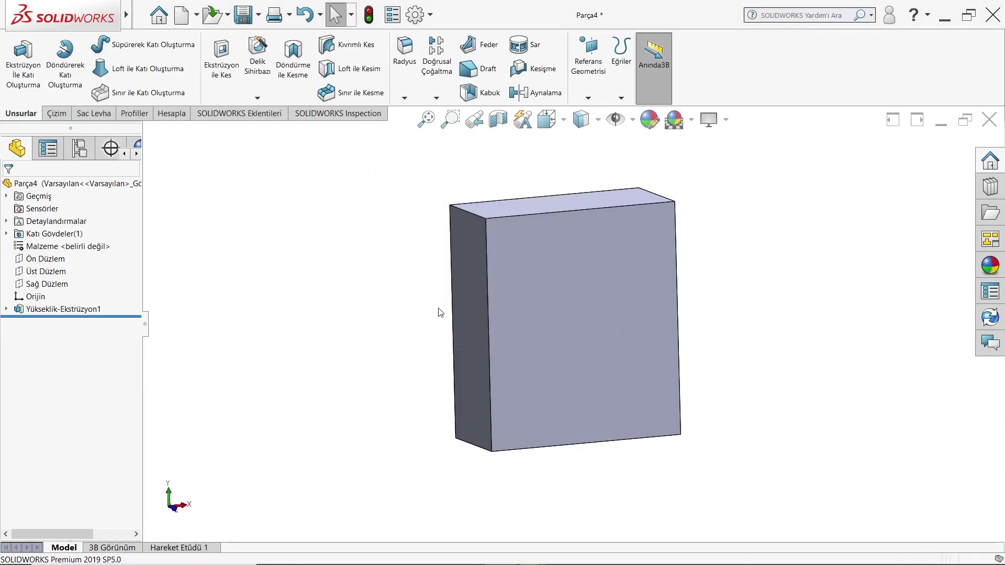